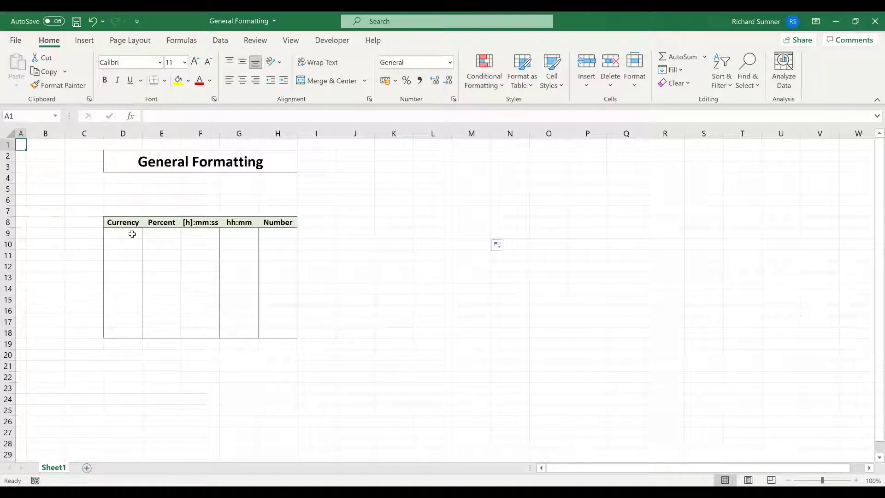
- Open the cell formatting settings for the Currency column's cells D9:D18 and look through the fill, alignment and number options
{"action": "left_click", "coordinate": [132, 234]}
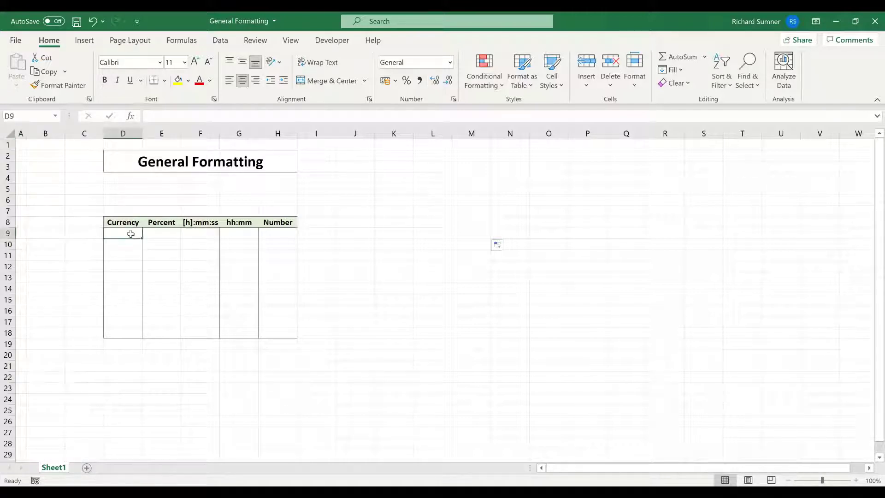
{"action": "left_click_drag", "start_coordinate": [130, 236], "coordinate": [125, 333]}
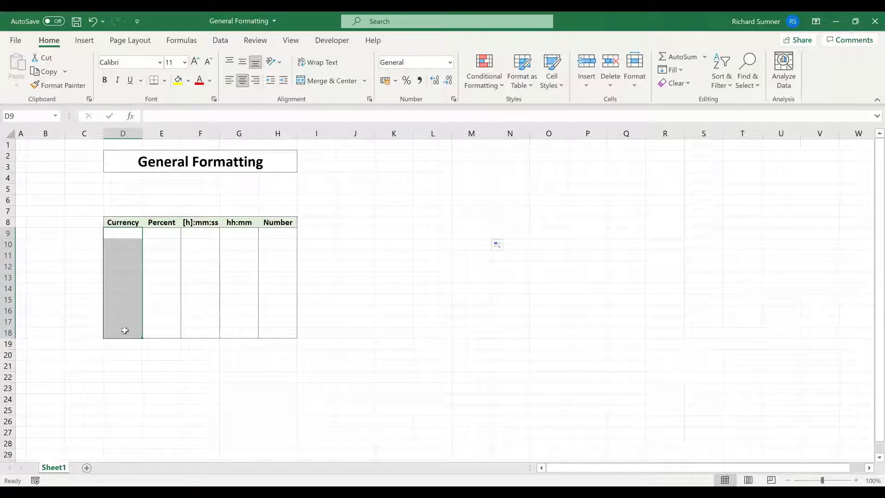
{"action": "right_click", "coordinate": [123, 279]}
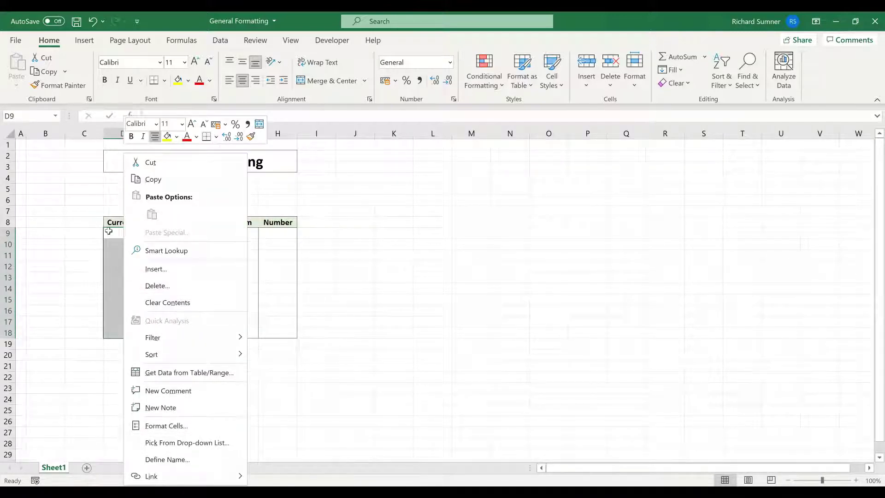
{"action": "left_click_drag", "start_coordinate": [109, 233], "coordinate": [113, 333]}
{"action": "right_click", "coordinate": [120, 279]}
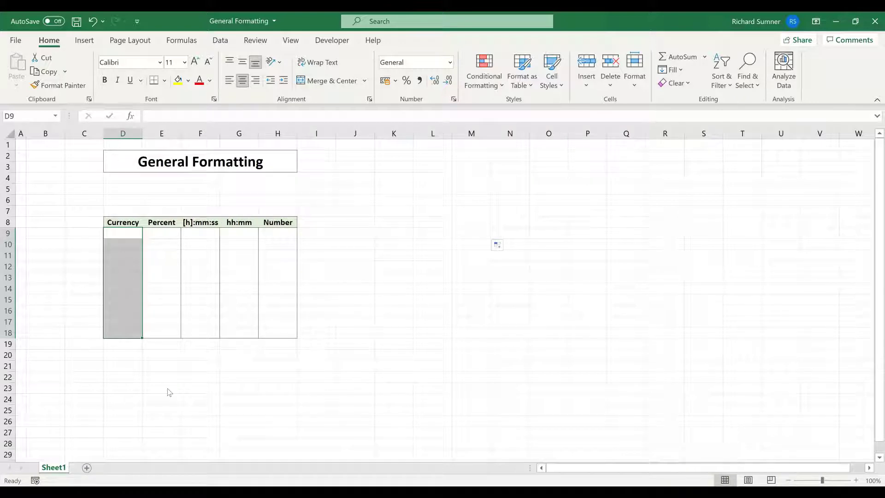
{"action": "left_click", "coordinate": [173, 423]}
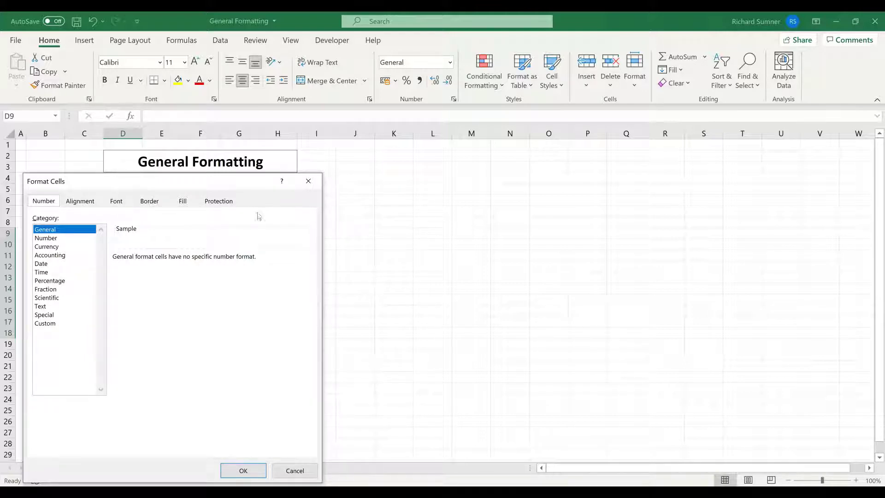
{"action": "left_click", "coordinate": [160, 203]}
{"action": "left_click", "coordinate": [183, 203]}
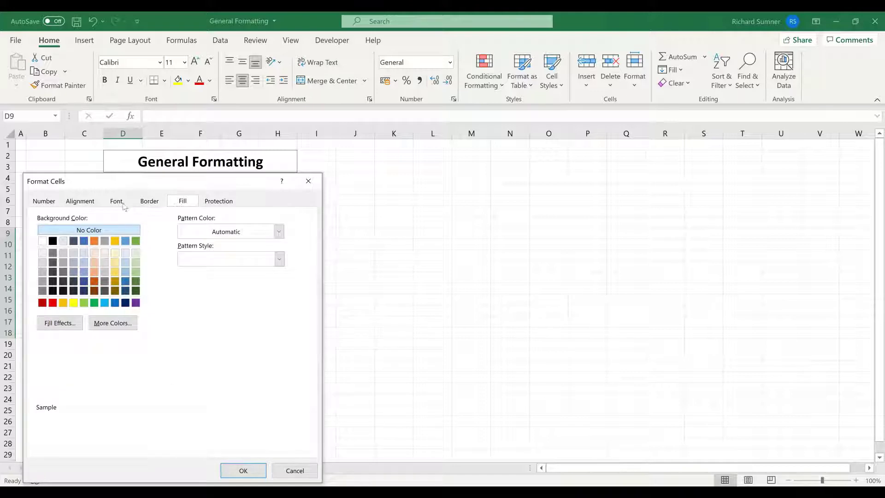
{"action": "left_click", "coordinate": [80, 203]}
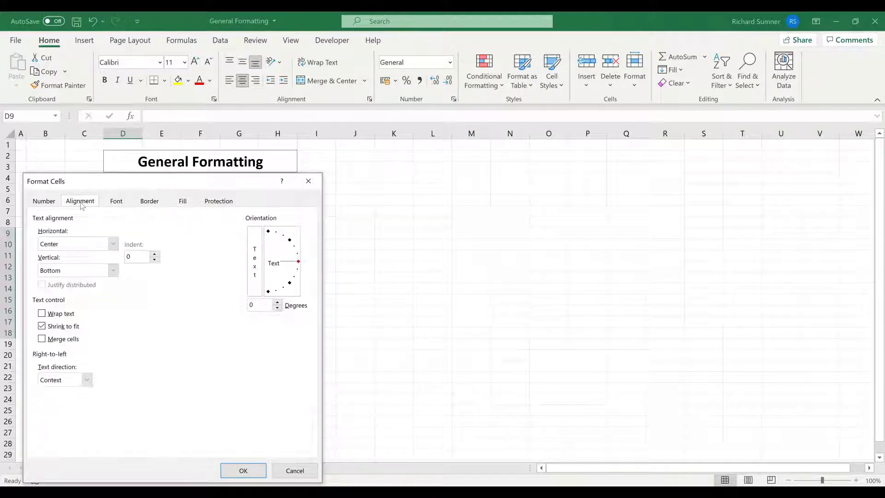
{"action": "left_click", "coordinate": [44, 201]}
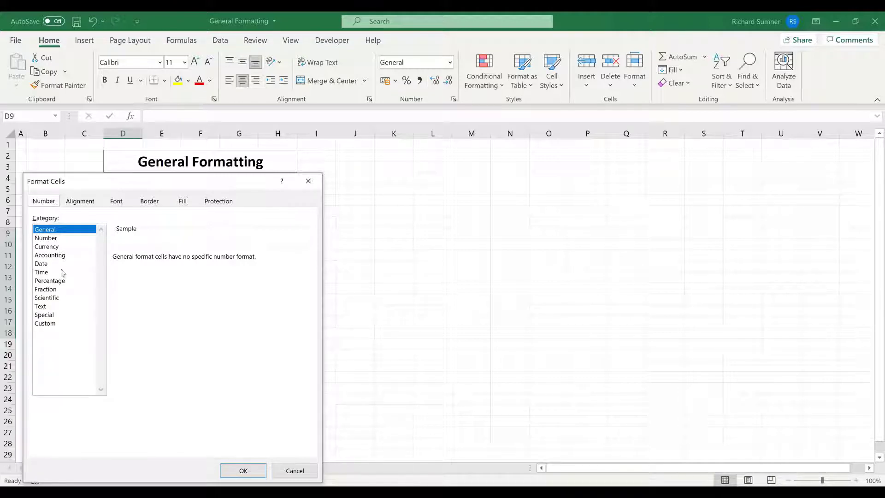
- Format D9:D18 as Currency with the £ symbol, 2 decimal places and red negatives with a minus sign, and right-align the cells
{"action": "left_click", "coordinate": [53, 246]}
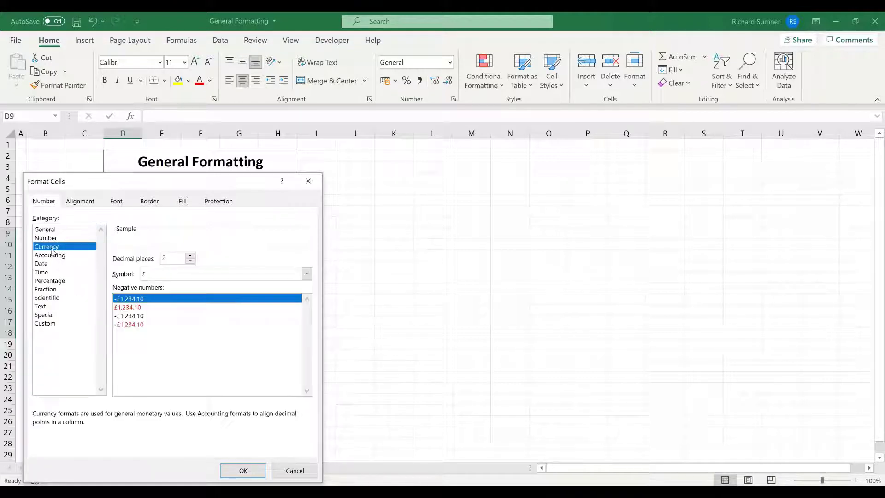
{"action": "left_click", "coordinate": [124, 325]}
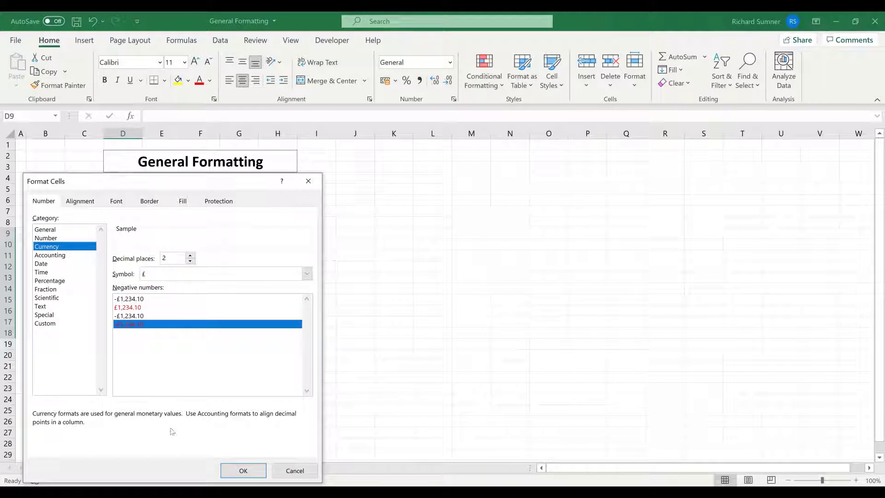
{"action": "left_click", "coordinate": [190, 257]}
{"action": "left_click", "coordinate": [190, 257]}
{"action": "left_click", "coordinate": [190, 261]}
{"action": "left_click", "coordinate": [190, 261]}
{"action": "left_click", "coordinate": [190, 261]}
{"action": "left_click", "coordinate": [190, 257]}
{"action": "left_click", "coordinate": [190, 256]}
{"action": "left_click", "coordinate": [243, 471]}
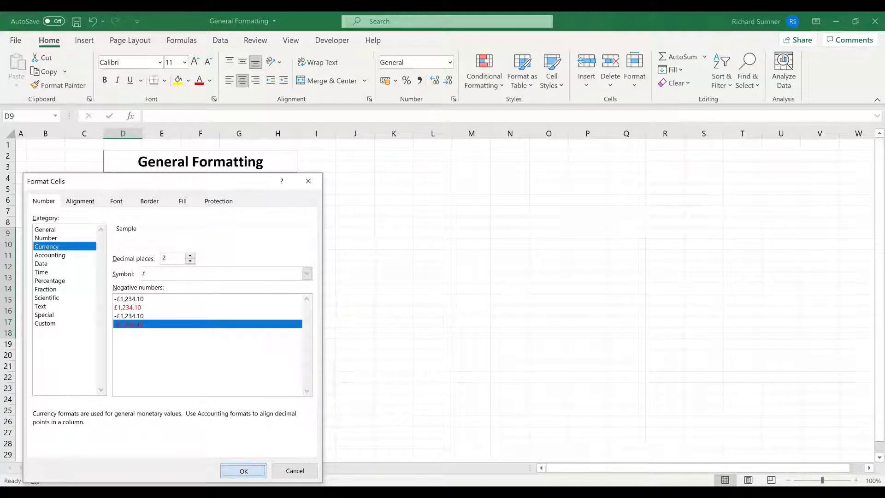
{"action": "left_click", "coordinate": [259, 85]}
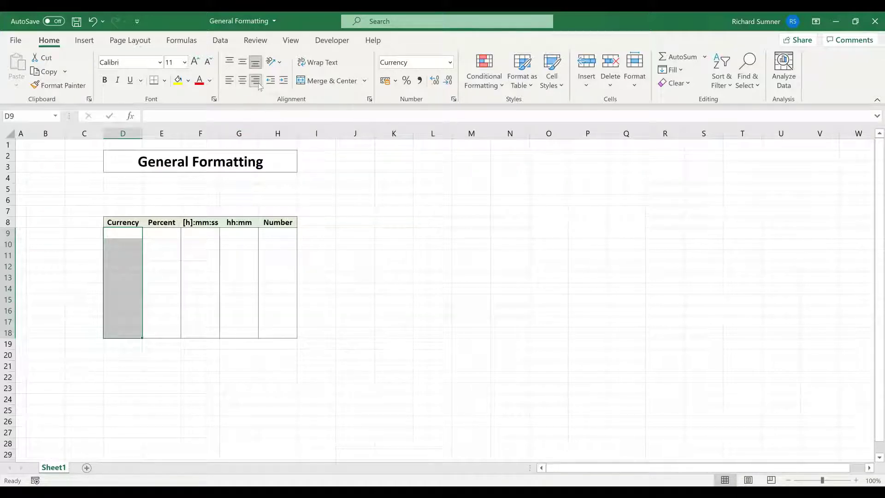
- Enter 120 in D9 and 12 in D10 of the Currency column
{"action": "left_click", "coordinate": [125, 236]}
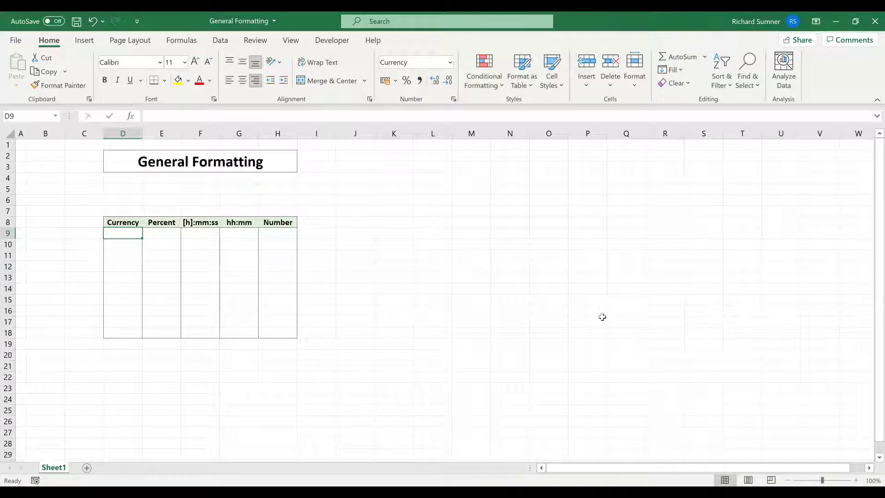
{"action": "type", "text": "120"}
{"action": "key", "text": "Return"}
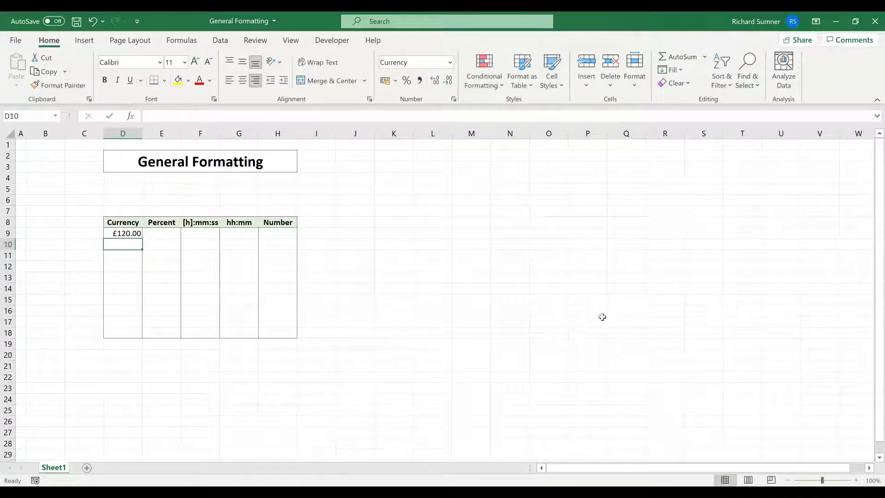
{"action": "type", "text": "12"}
{"action": "key", "text": "Return"}
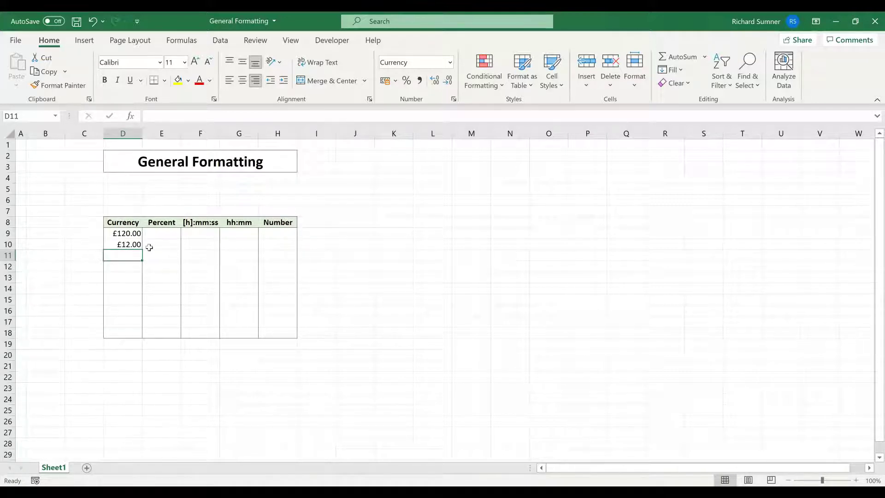
- Format the Percent column's cells E9:E18 as Percentage with 2 decimal places
{"action": "left_click_drag", "start_coordinate": [160, 232], "coordinate": [162, 333]}
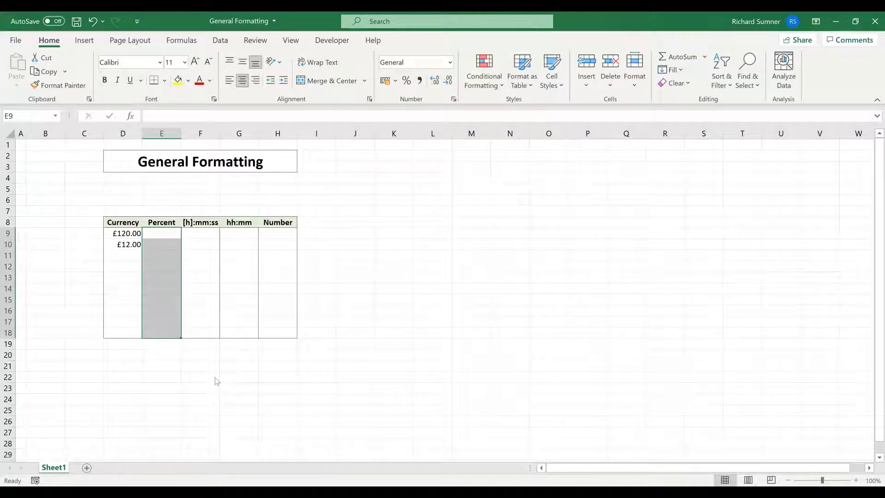
{"action": "right_click", "coordinate": [163, 323]}
{"action": "key", "text": "Return"}
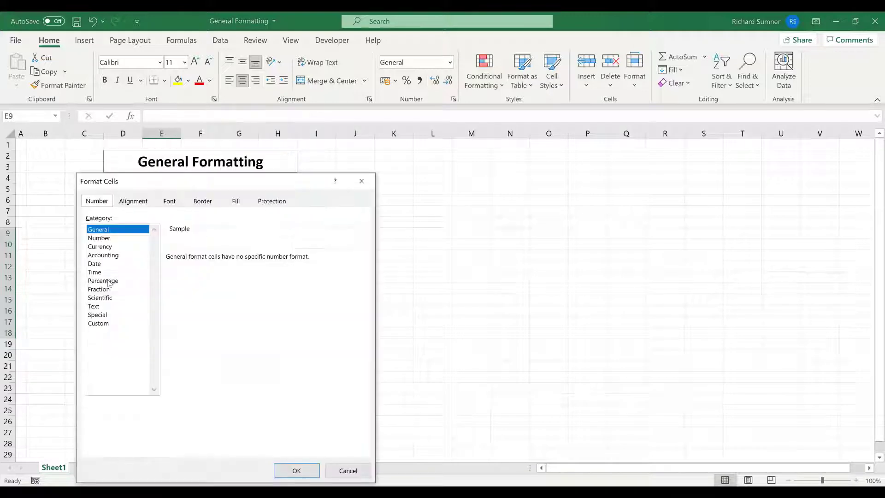
{"action": "left_click", "coordinate": [110, 280]}
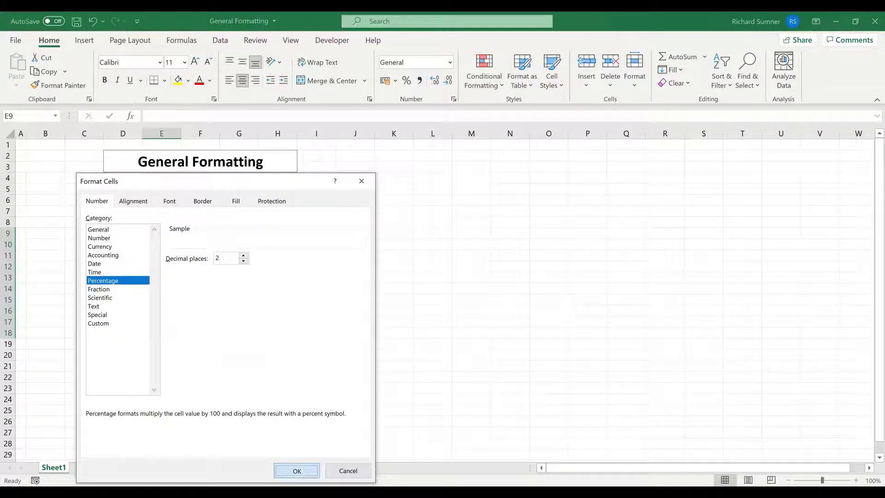
{"action": "left_click", "coordinate": [297, 471]}
- Enter 80% in E9 and 20% in E10 of the Percent column
{"action": "left_click", "coordinate": [164, 233]}
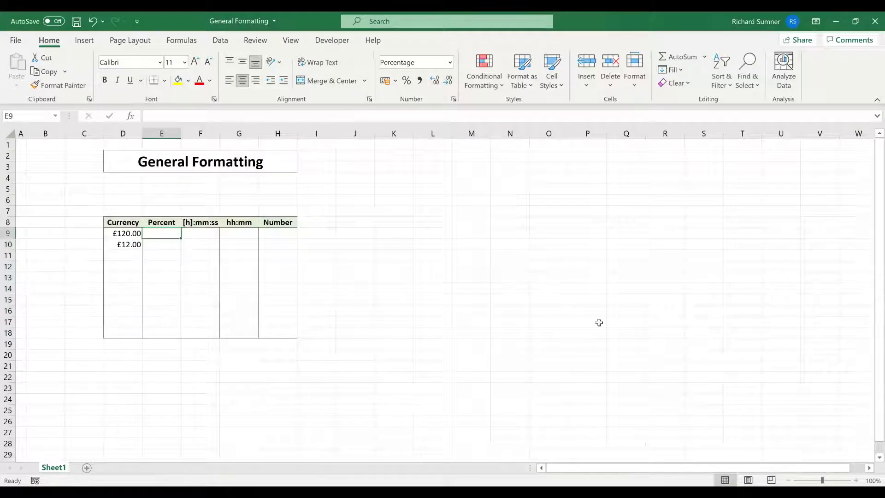
{"action": "type", "text": "80"}
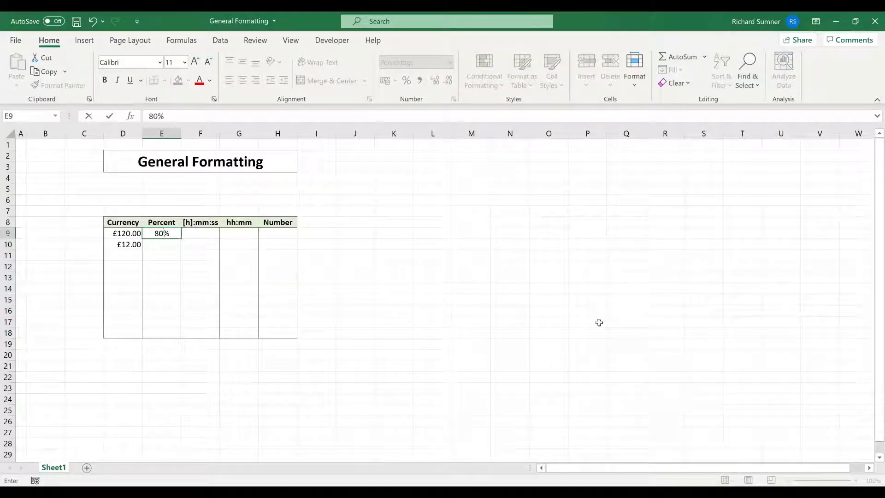
{"action": "key", "text": "Return"}
{"action": "type", "text": "20"}
{"action": "key", "text": "Return"}
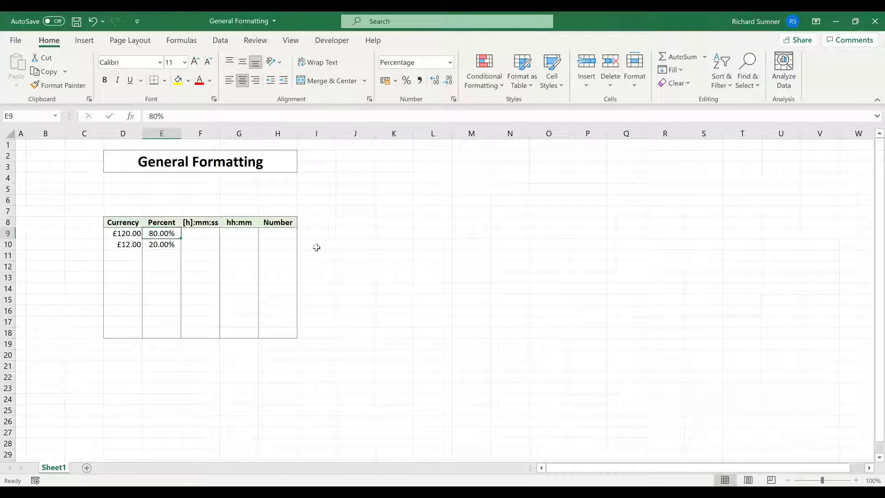
- Reference the first percentage in K9 with the formula =E9 and give that cell the General number format
{"action": "left_click", "coordinate": [400, 237]}
{"action": "type", "text": "="}
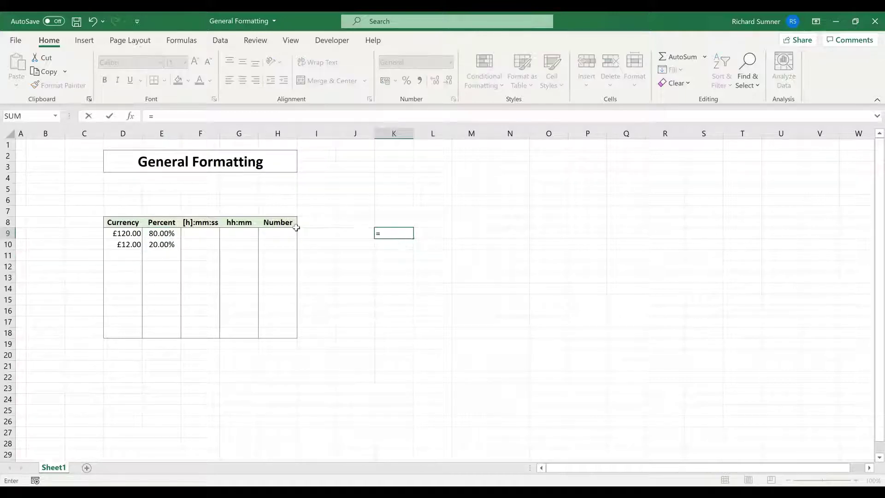
{"action": "left_click", "coordinate": [168, 233]}
{"action": "key", "text": "Return"}
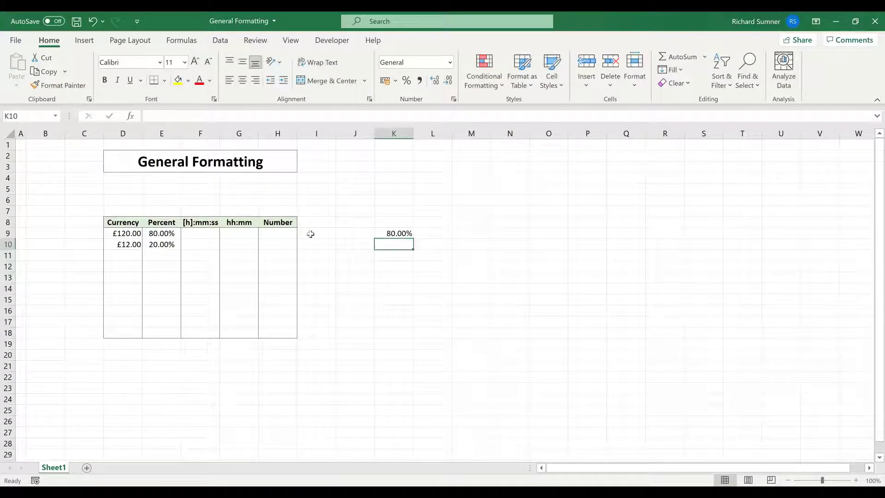
{"action": "right_click", "coordinate": [380, 235]}
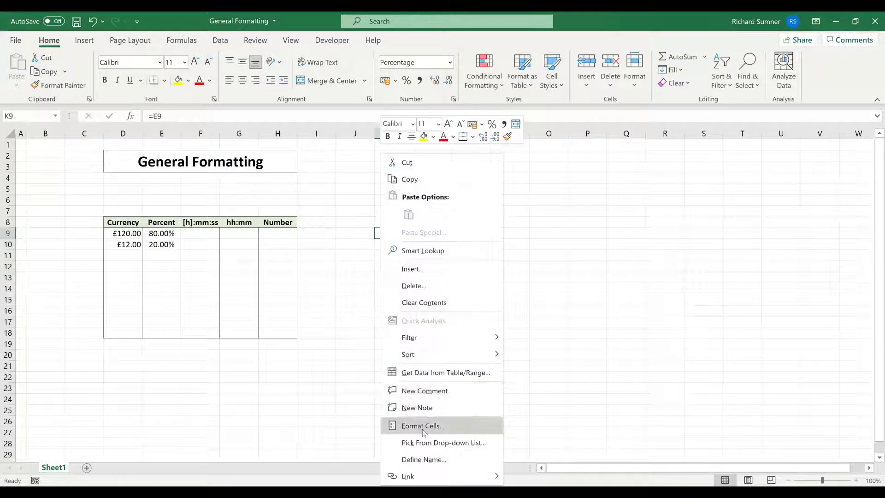
{"action": "key", "text": "Return"}
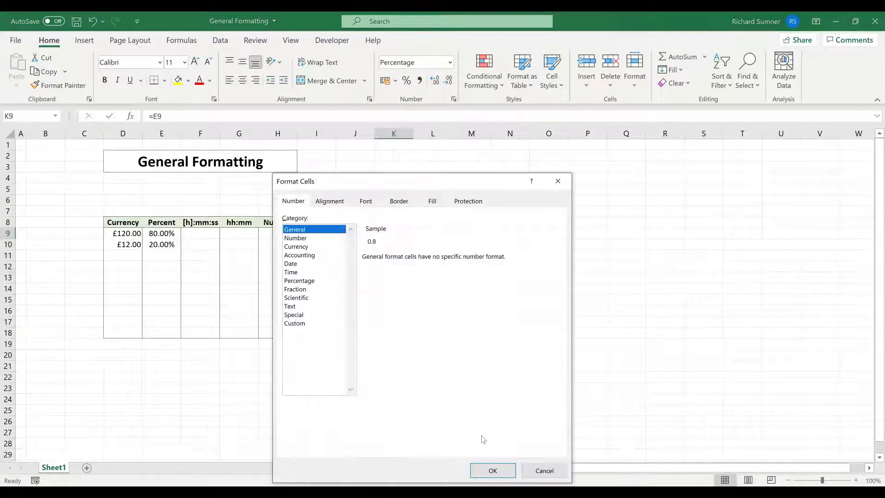
{"action": "left_click", "coordinate": [481, 468]}
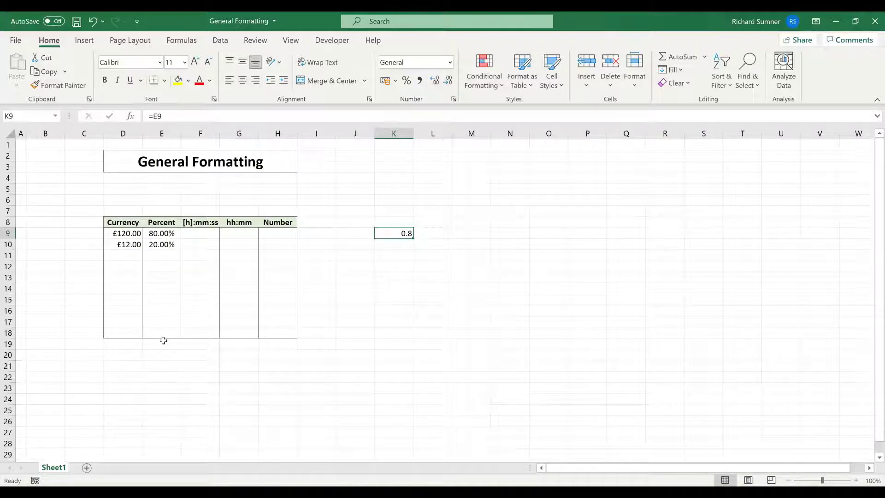
- Right-align the cells E9:E18 in the Percent column
{"action": "left_click_drag", "start_coordinate": [164, 236], "coordinate": [164, 328]}
{"action": "left_click", "coordinate": [255, 80]}
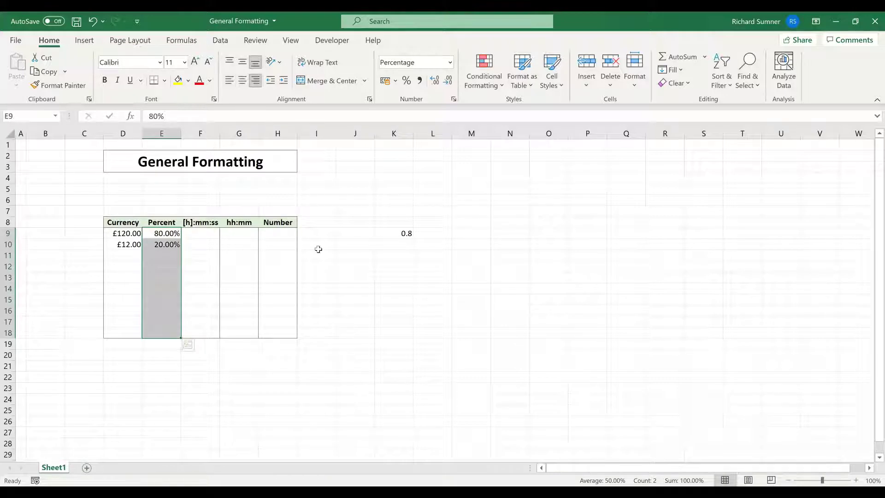
{"action": "left_click", "coordinate": [355, 289]}
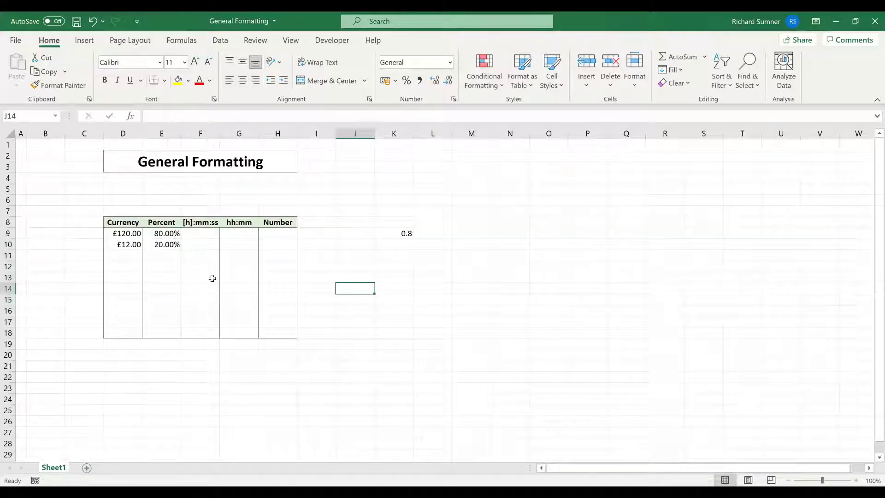
- Clear the =E9 formula in K9 by filling the blank cell K8 down over it
{"action": "left_click", "coordinate": [405, 234]}
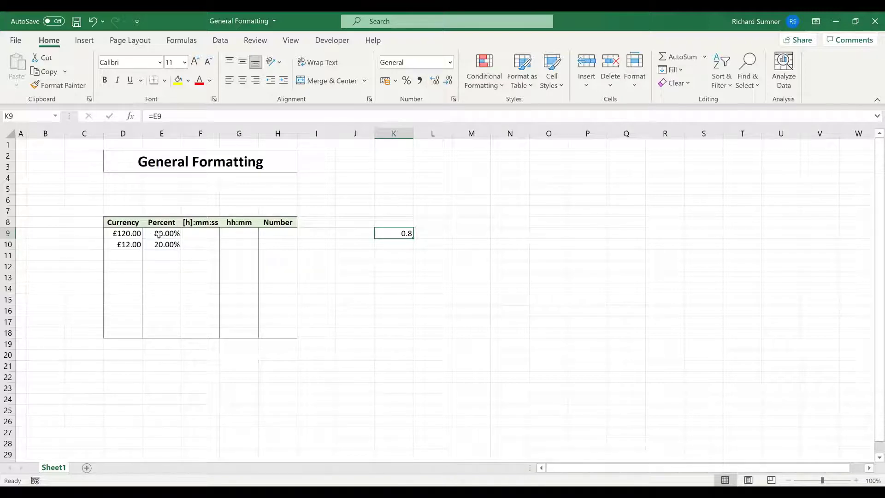
{"action": "left_click", "coordinate": [405, 224]}
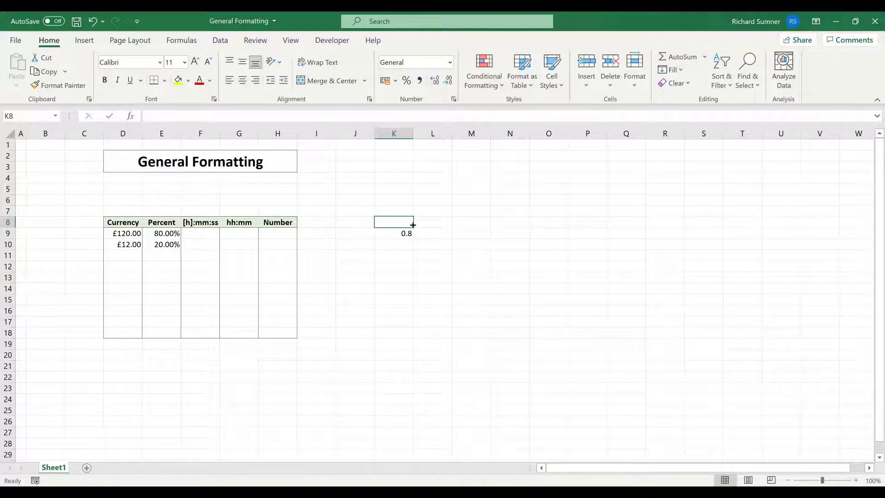
{"action": "left_click_drag", "start_coordinate": [413, 228], "coordinate": [413, 235]}
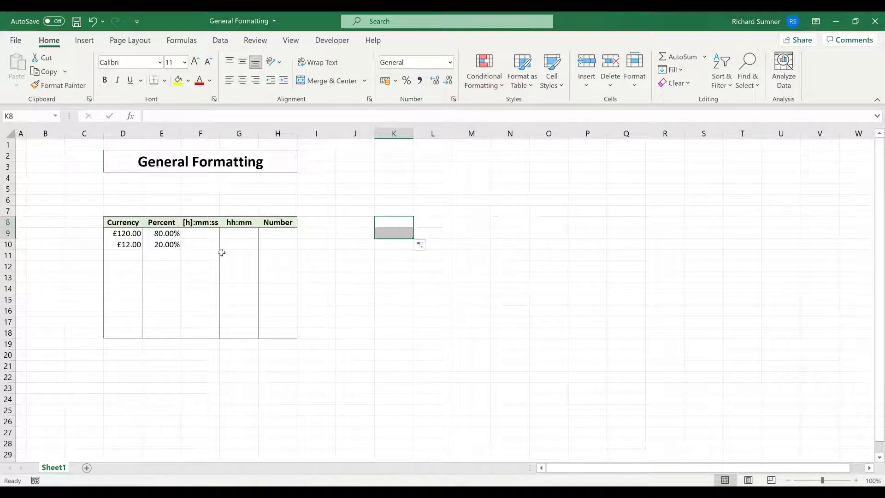
- Format H9:H18 in the Number column as Number with 0 decimal places, the 1000 separator and red negatives with a minus sign
{"action": "left_click", "coordinate": [200, 235]}
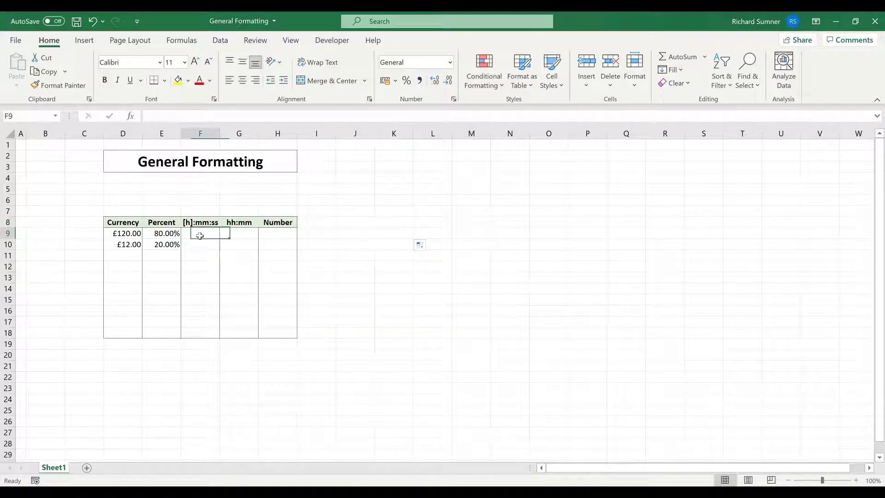
{"action": "left_click", "coordinate": [240, 235]}
{"action": "left_click", "coordinate": [290, 236]}
{"action": "left_click_drag", "start_coordinate": [289, 236], "coordinate": [286, 332]}
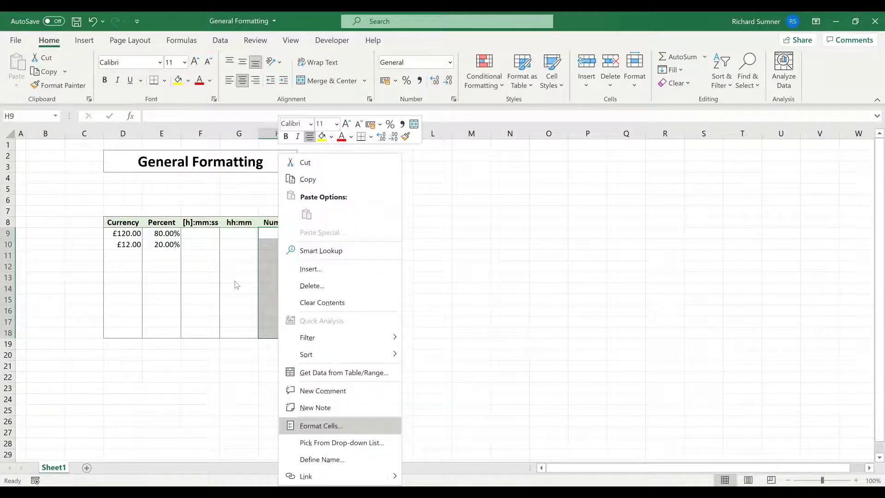
{"action": "left_click", "coordinate": [337, 427]}
{"action": "left_click", "coordinate": [227, 241]}
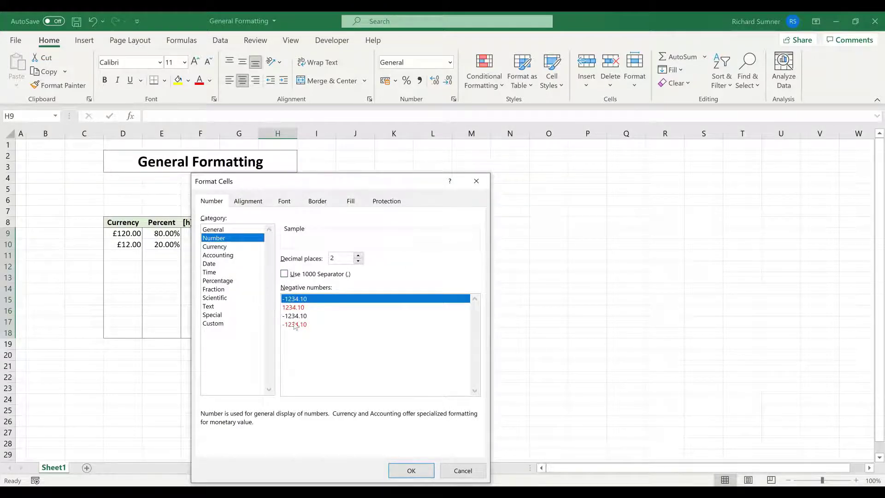
{"action": "left_click", "coordinate": [295, 326]}
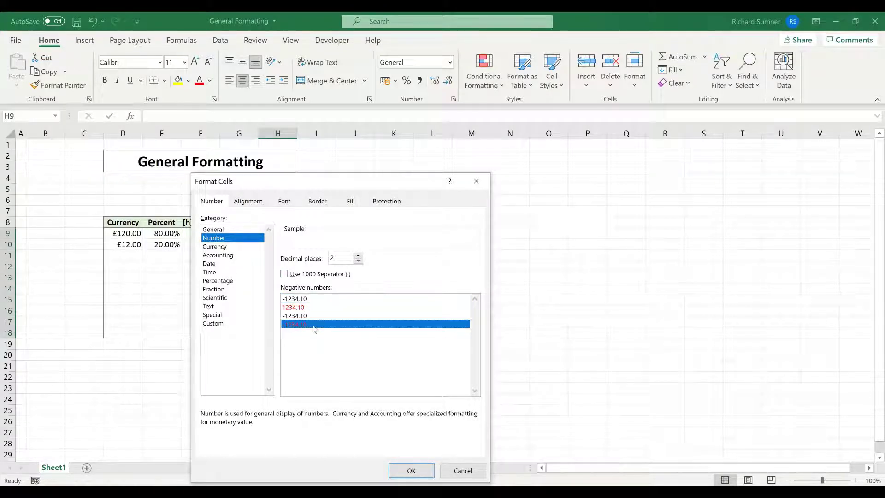
{"action": "left_click", "coordinate": [285, 274]}
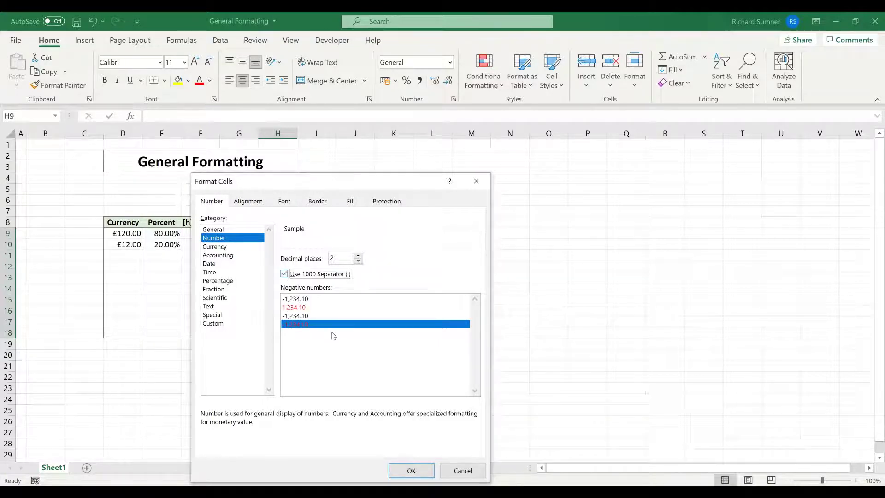
{"action": "left_click", "coordinate": [358, 261]}
{"action": "left_click", "coordinate": [358, 261]}
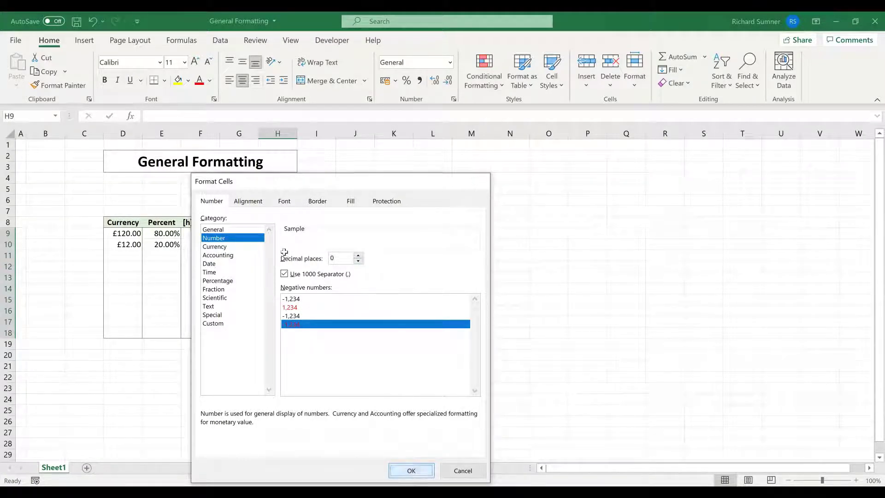
{"action": "left_click", "coordinate": [410, 470]}
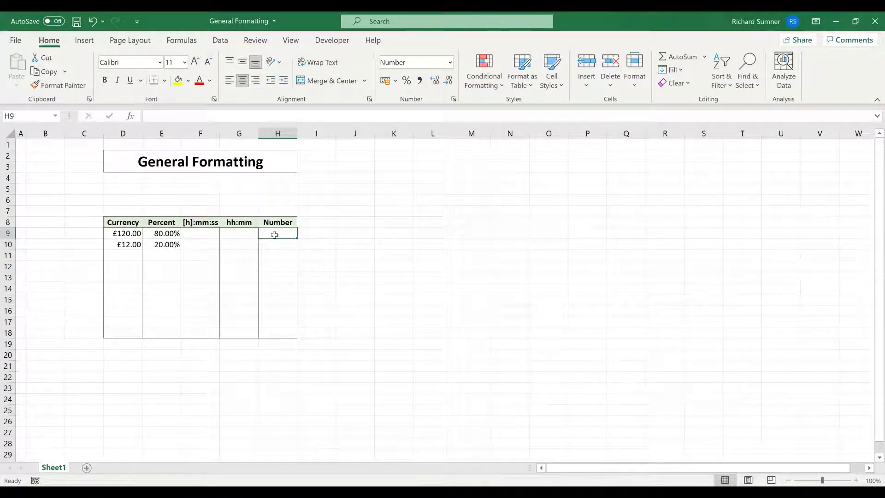
- Right-align H9:H18 in the Number column and enter 1,254 in H9 and 12 in H10
{"action": "left_click_drag", "start_coordinate": [276, 234], "coordinate": [276, 333]}
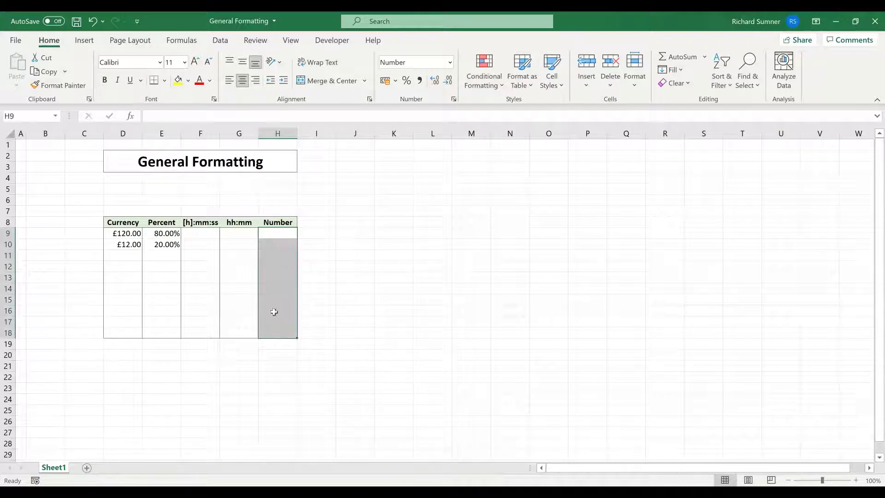
{"action": "left_click", "coordinate": [255, 80]}
{"action": "left_click", "coordinate": [276, 235]}
{"action": "type", "text": "1"}
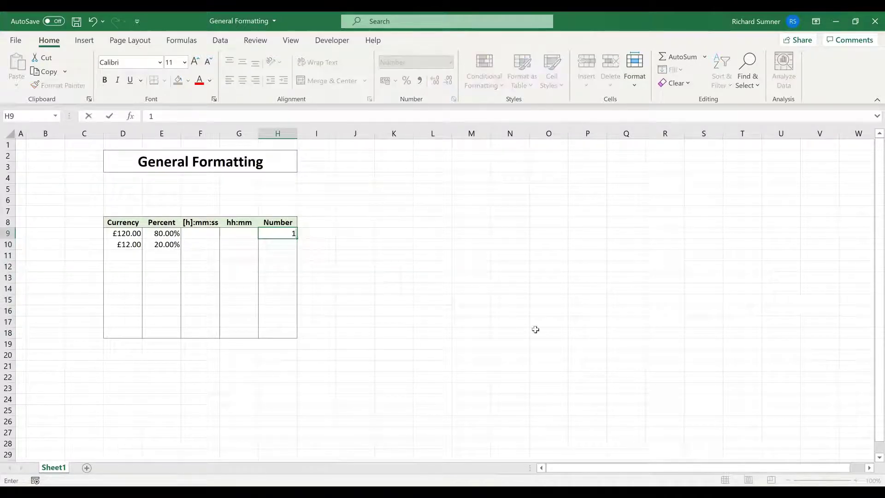
{"action": "type", "text": ",254"}
{"action": "key", "text": "Return"}
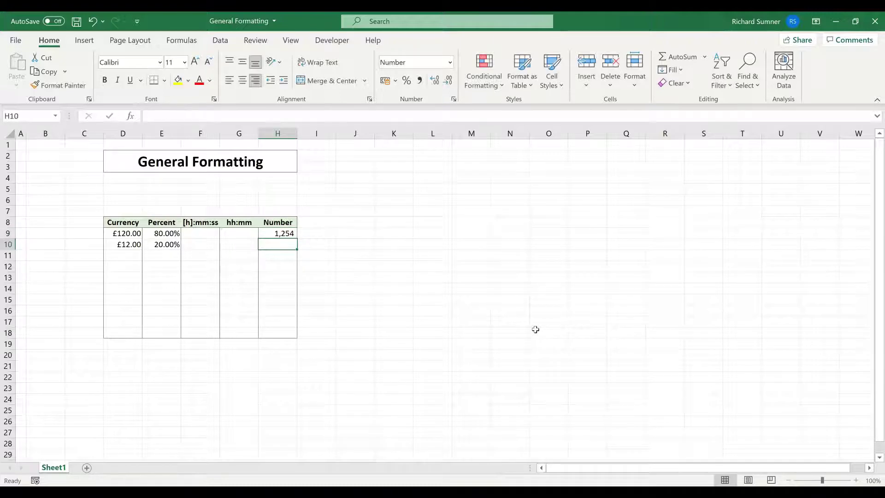
{"action": "type", "text": "12"}
{"action": "key", "text": "Return"}
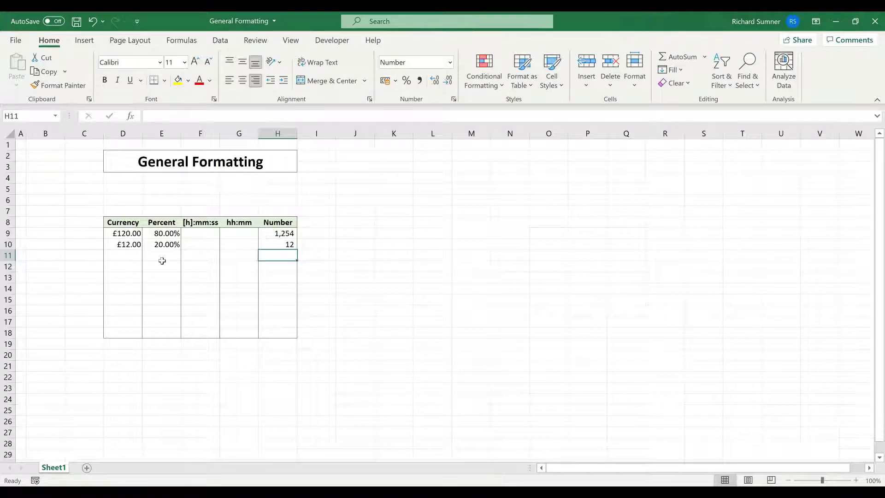
{"action": "left_click", "coordinate": [454, 299]}
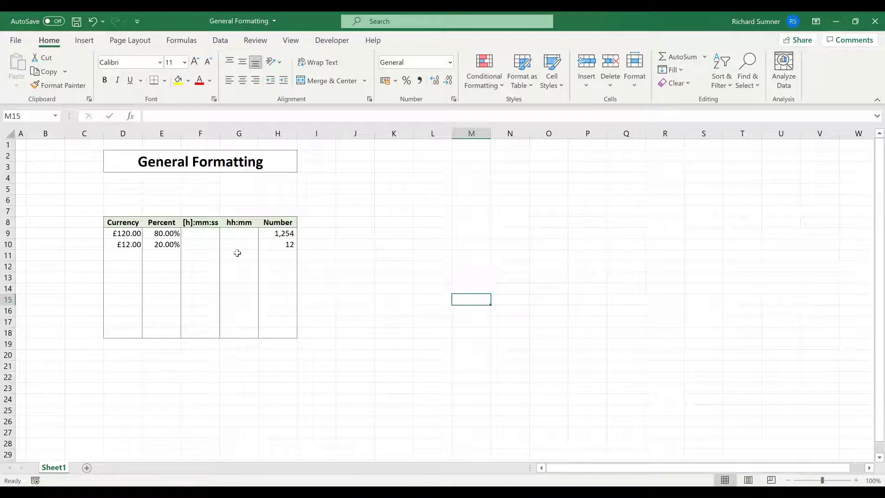
{"action": "left_click", "coordinate": [191, 230]}
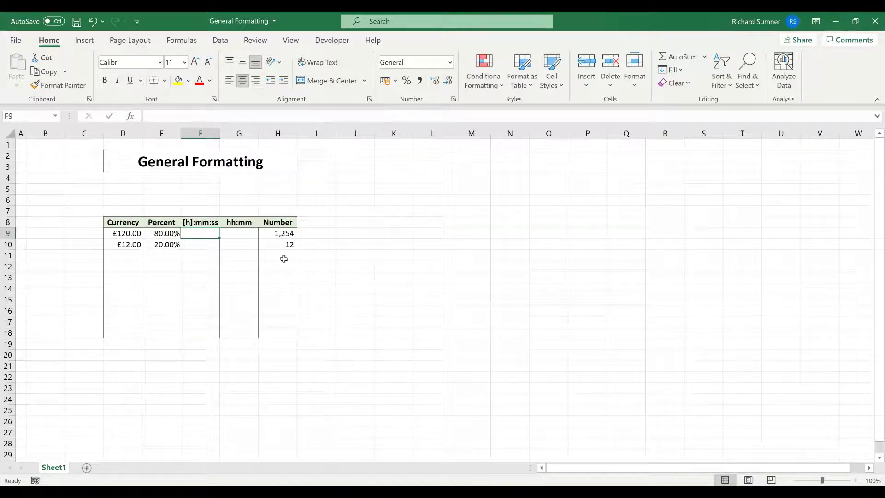
{"action": "left_click", "coordinate": [253, 235]}
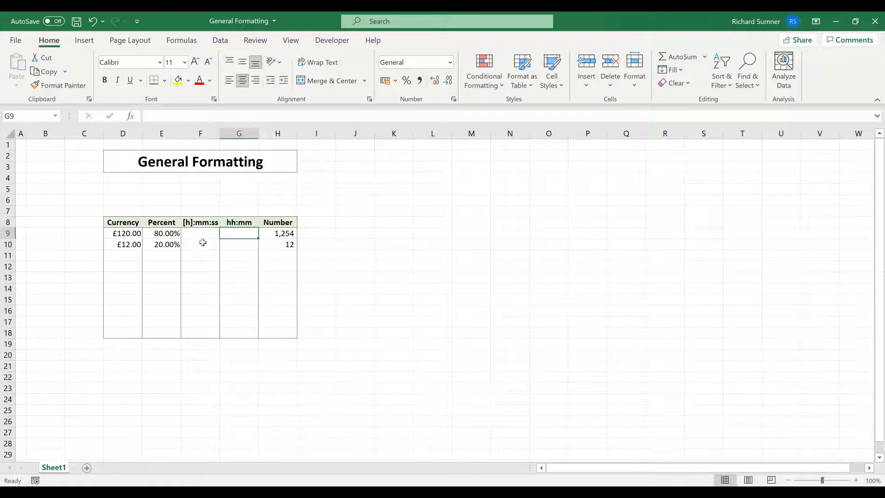
{"action": "left_click", "coordinate": [201, 235]}
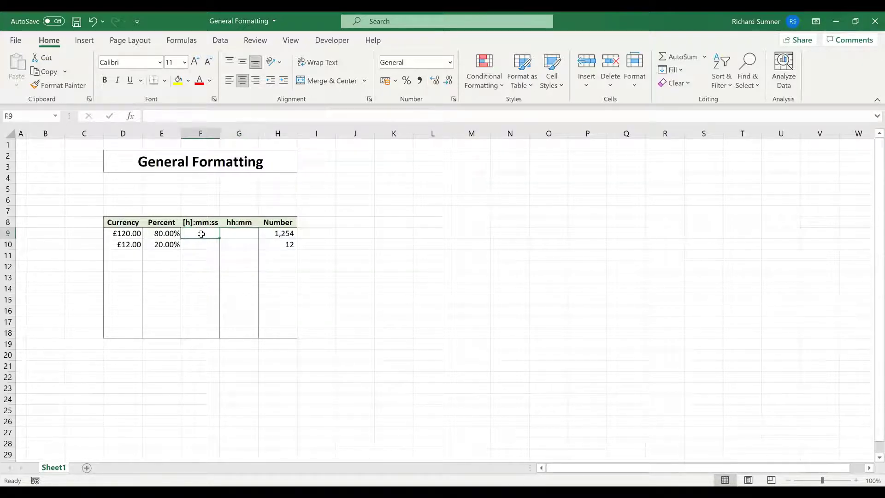
{"action": "left_click_drag", "start_coordinate": [201, 235], "coordinate": [203, 330]}
{"action": "left_click", "coordinate": [248, 236]}
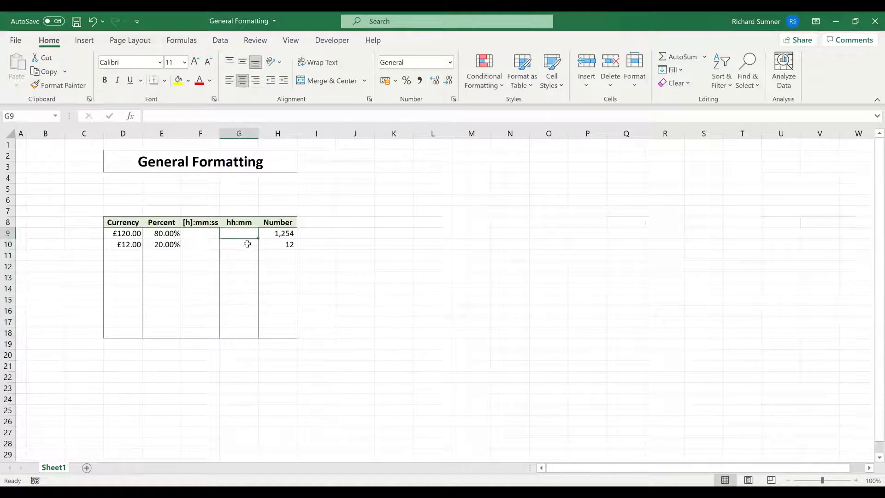
{"action": "left_click_drag", "start_coordinate": [248, 244], "coordinate": [243, 330]}
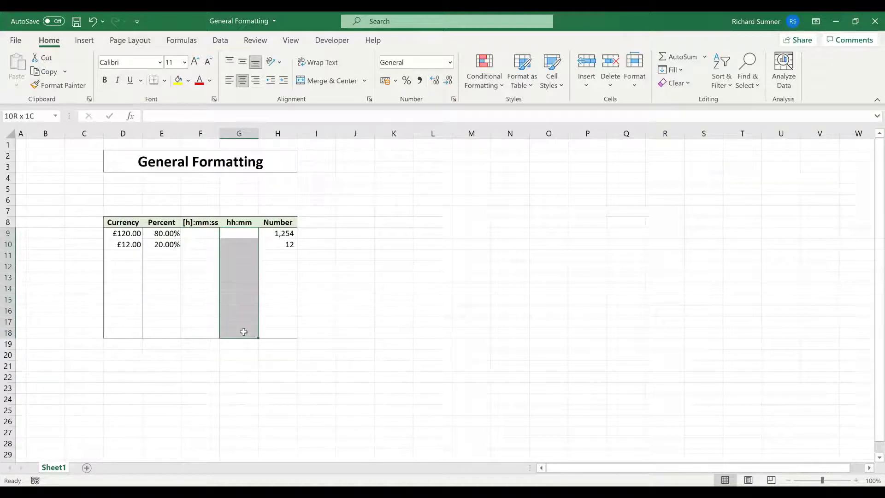
{"action": "left_click", "coordinate": [206, 233]}
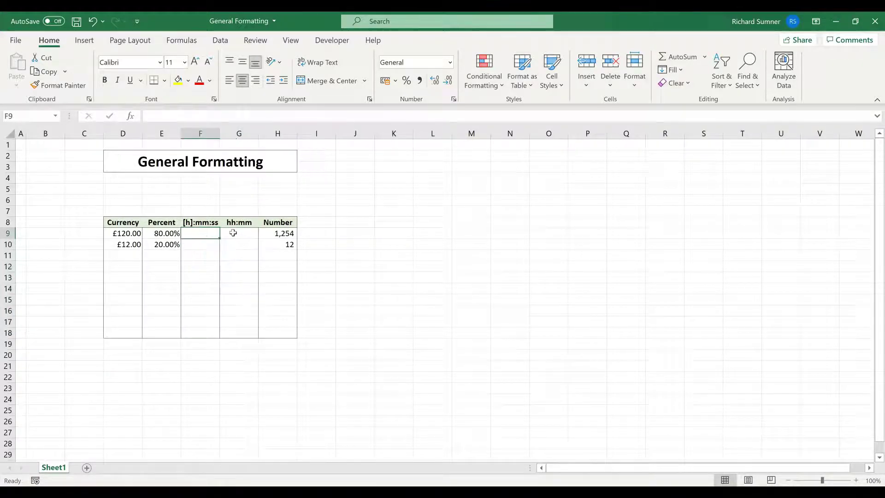
- Apply the custom number format hh:mm to cells G9:G18 in the hh:mm column
{"action": "left_click_drag", "start_coordinate": [233, 234], "coordinate": [235, 333]}
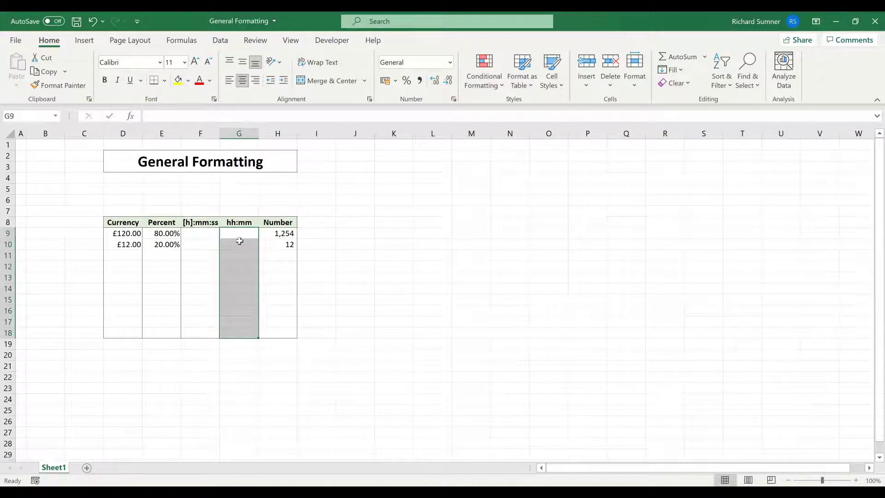
{"action": "right_click", "coordinate": [236, 262]}
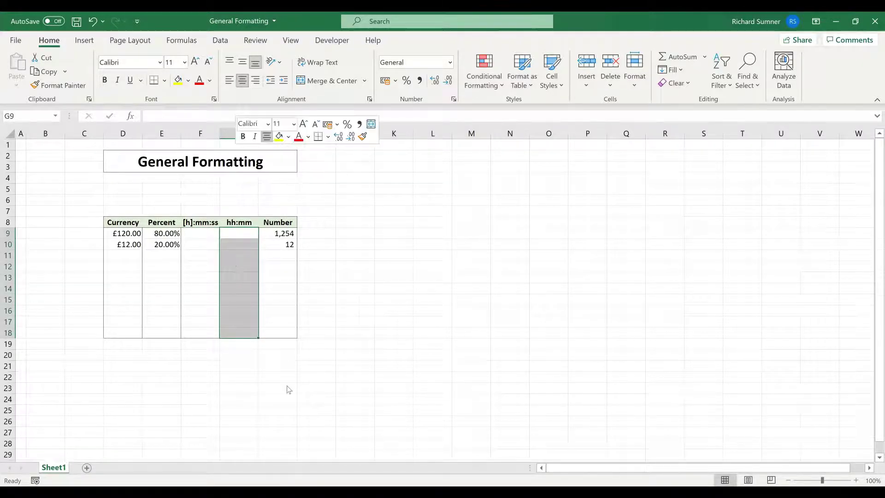
{"action": "key", "text": "Return"}
{"action": "left_click", "coordinate": [170, 273]}
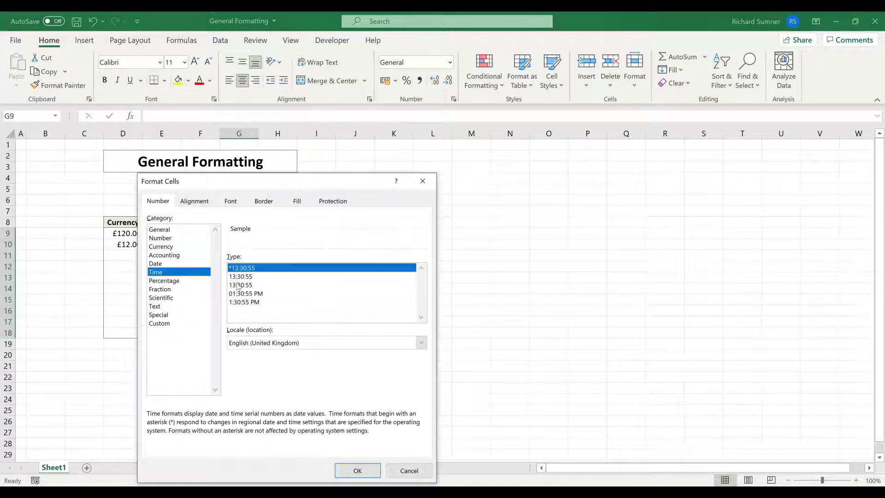
{"action": "left_click", "coordinate": [160, 324]}
{"action": "left_click_drag", "start_coordinate": [422, 301], "coordinate": [423, 345]}
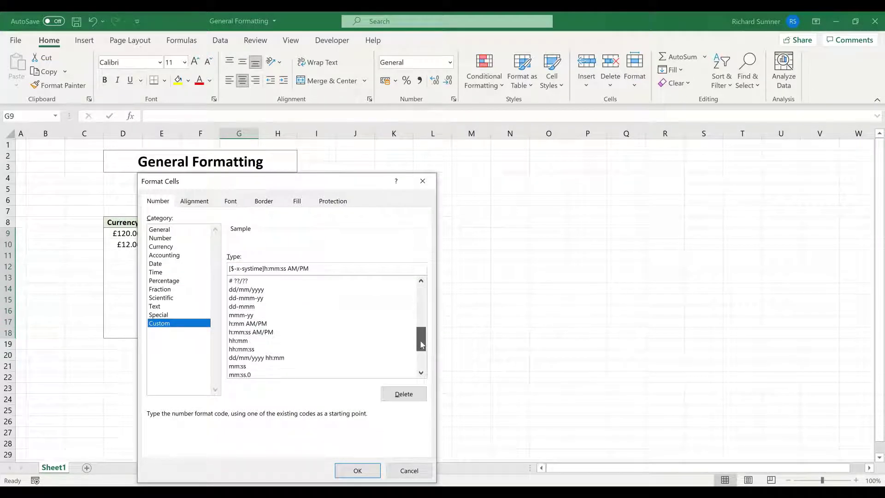
{"action": "left_click", "coordinate": [246, 341]}
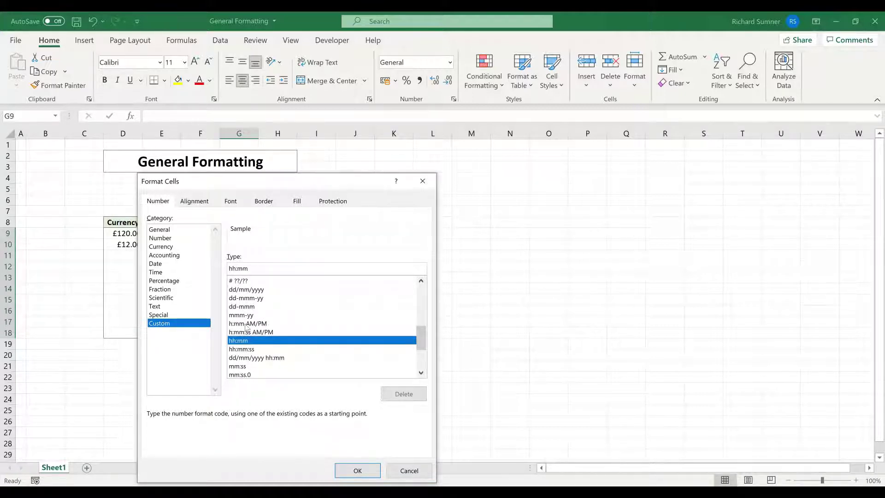
{"action": "left_click", "coordinate": [247, 324]}
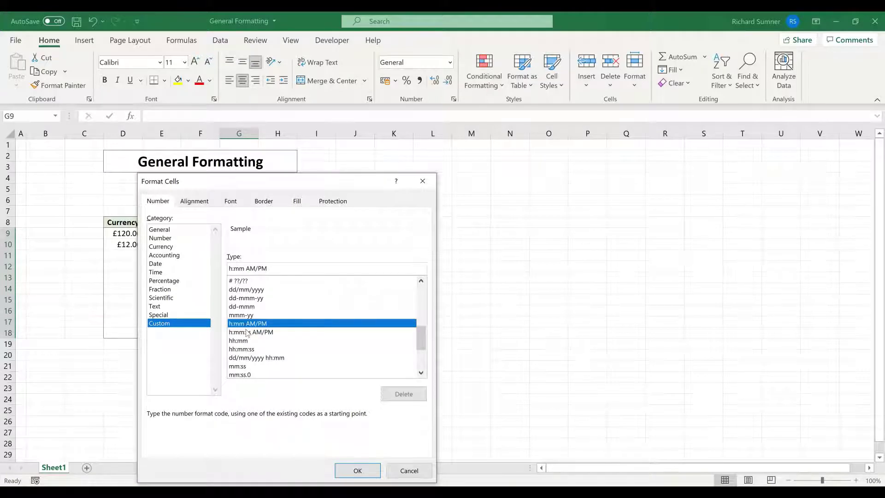
{"action": "left_click", "coordinate": [253, 332]}
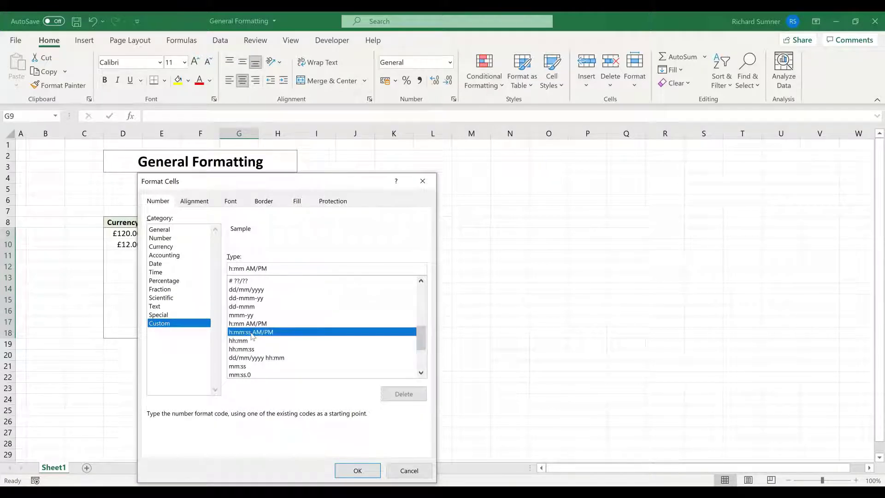
{"action": "left_click", "coordinate": [243, 324]}
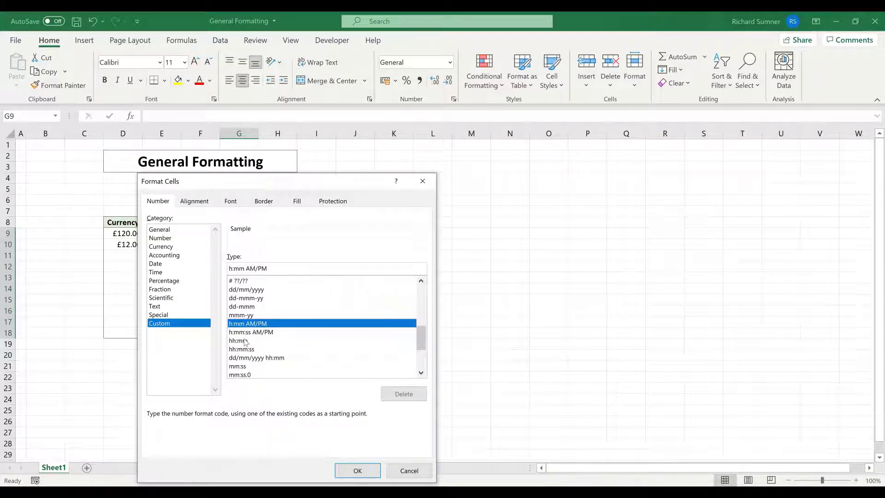
{"action": "left_click", "coordinate": [244, 342]}
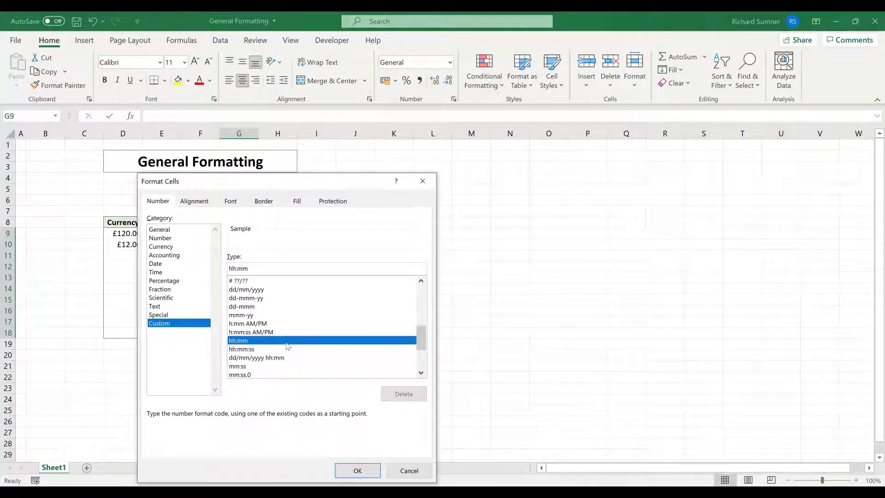
{"action": "left_click", "coordinate": [359, 466]}
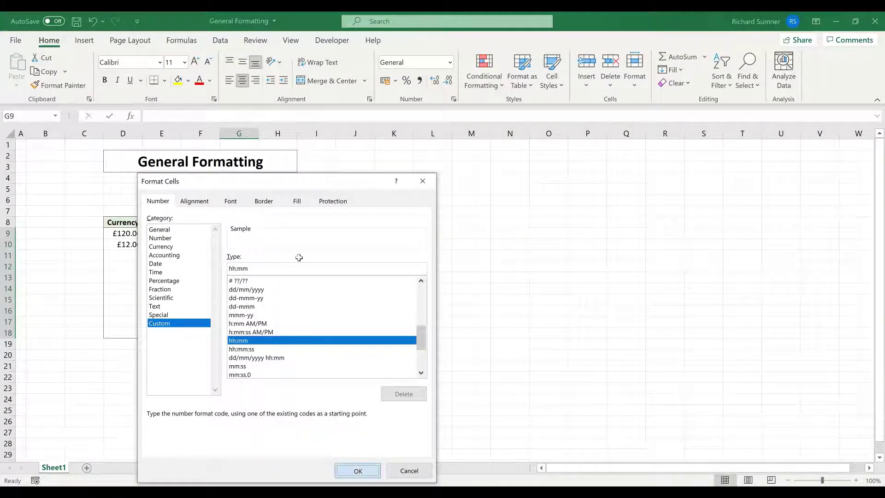
- Enter the time 10:00 in G9 of the hh:mm column
{"action": "left_click", "coordinate": [246, 234]}
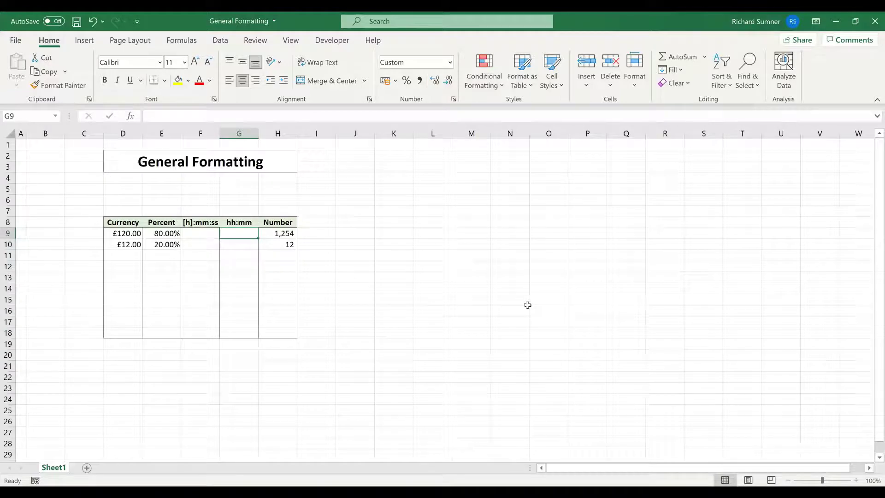
{"action": "type", "text": "10"}
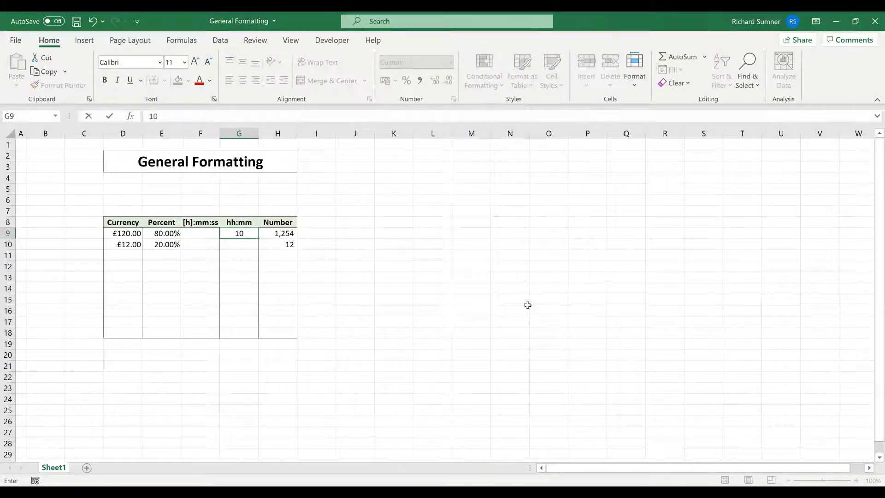
{"action": "type", "text": ":"}
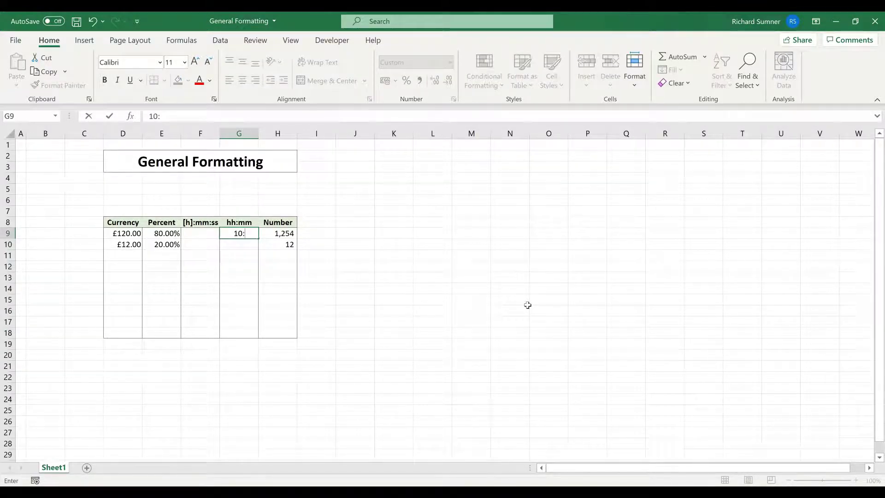
{"action": "type", "text": "00"}
{"action": "key", "text": "Return"}
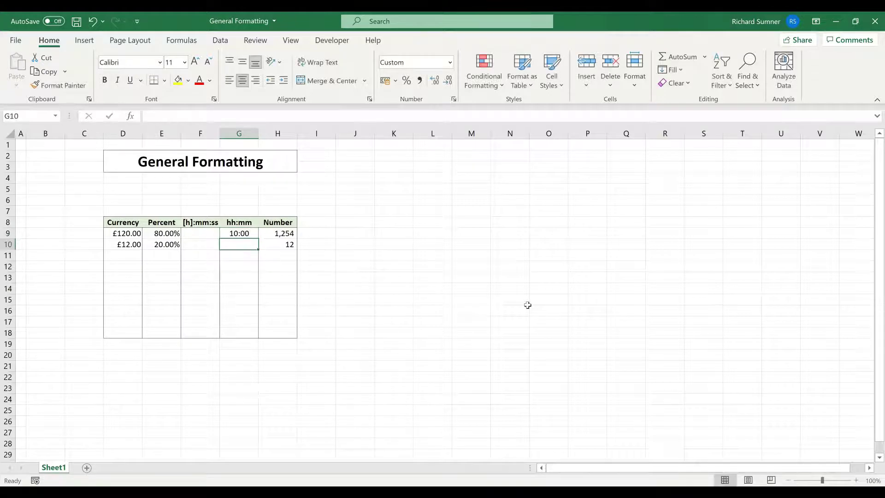
- Try entering 10 without a colon in G10 of the hh:mm column, and clear the cell
{"action": "type", "text": "10"}
{"action": "key", "text": "Return"}
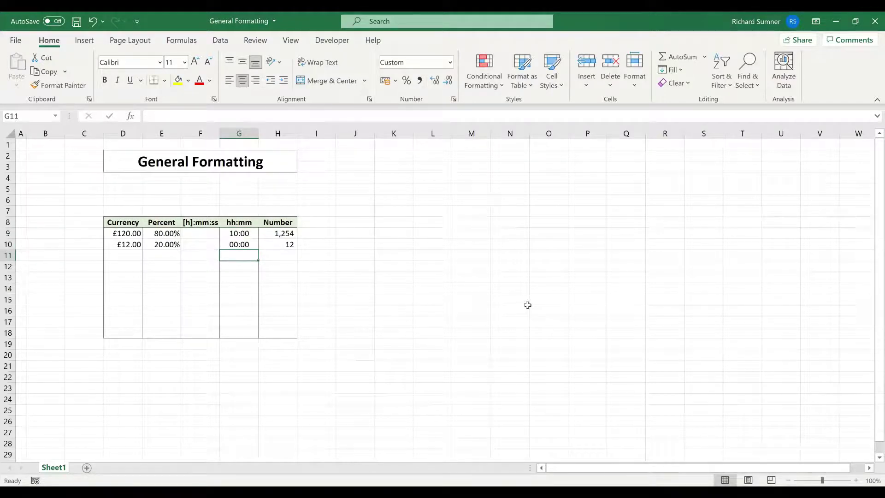
{"action": "key", "text": "Up"}
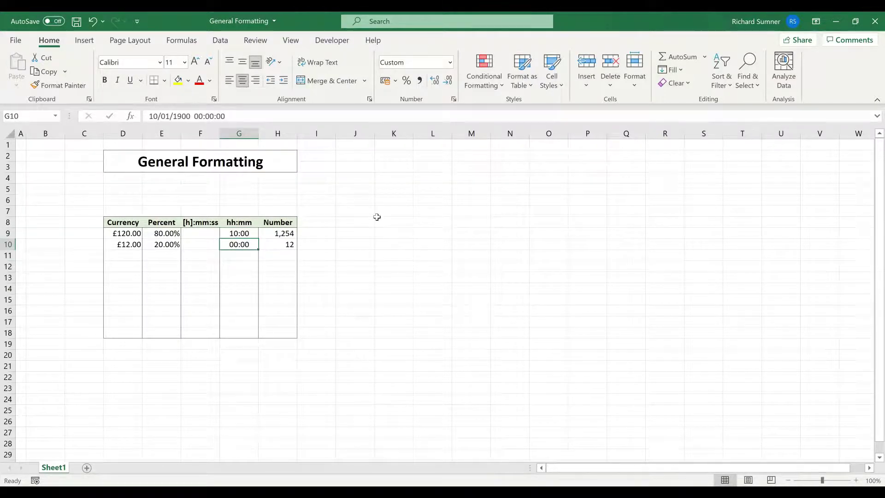
{"action": "key", "text": "BackSpace"}
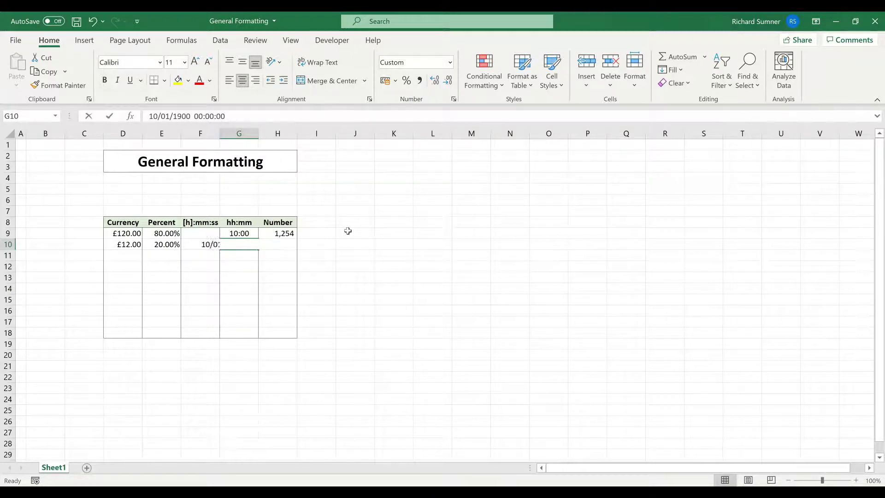
{"action": "key", "text": "Return"}
{"action": "key", "text": "Up"}
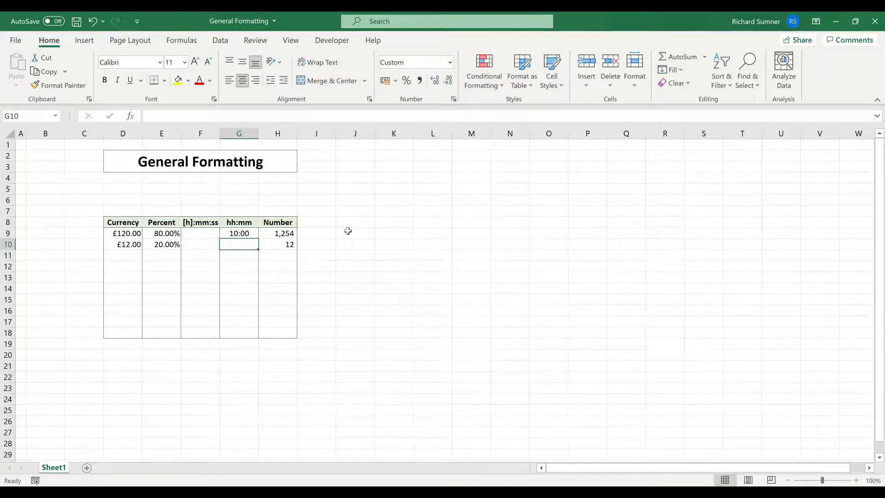
- Enter the time 08:00 in G10 of the hh:mm column
{"action": "type", "text": "08:00"}
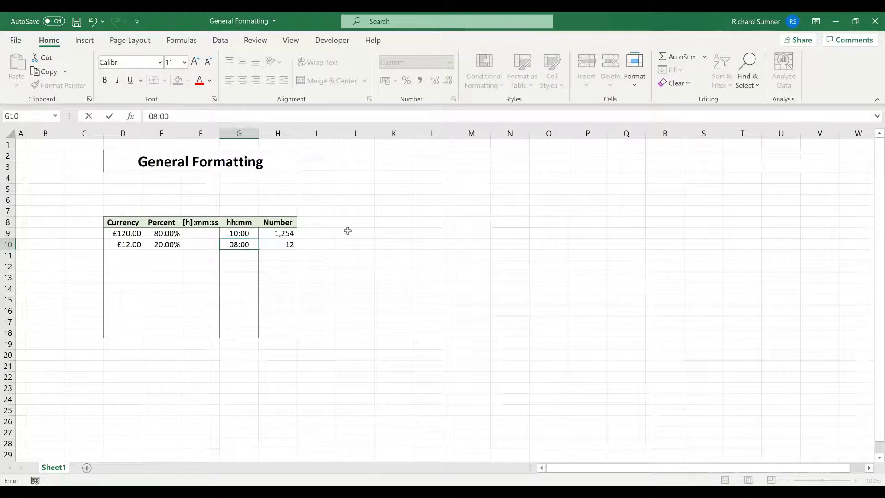
{"action": "key", "text": "Return"}
{"action": "key", "text": "Up"}
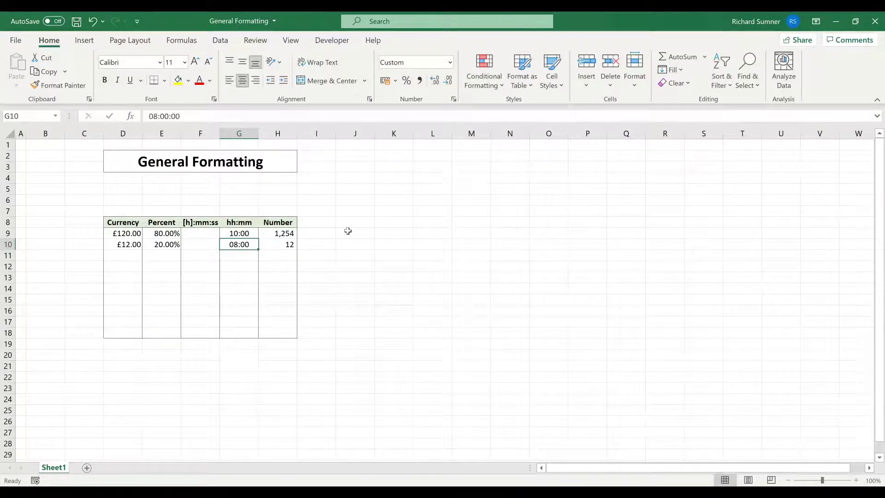
- Set the time in G10 of the hh:mm column to 16:00
{"action": "type", "text": "16;"}
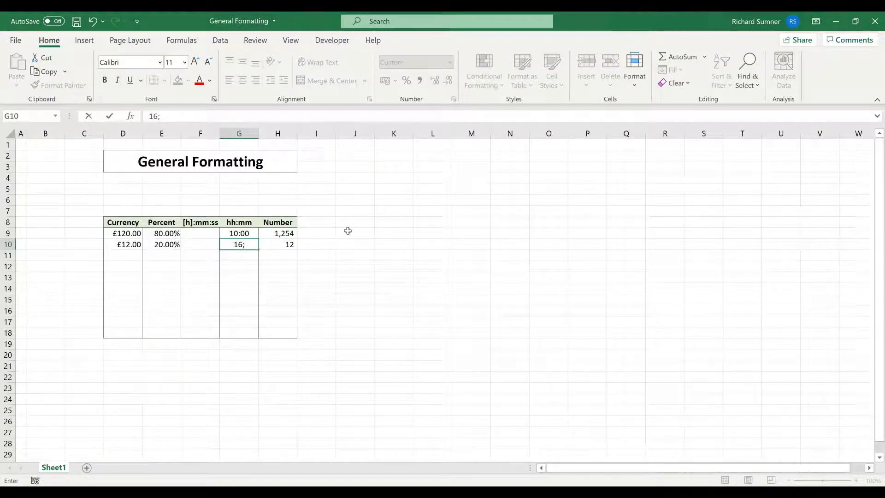
{"action": "type", "text": "00"}
{"action": "key", "text": "Return"}
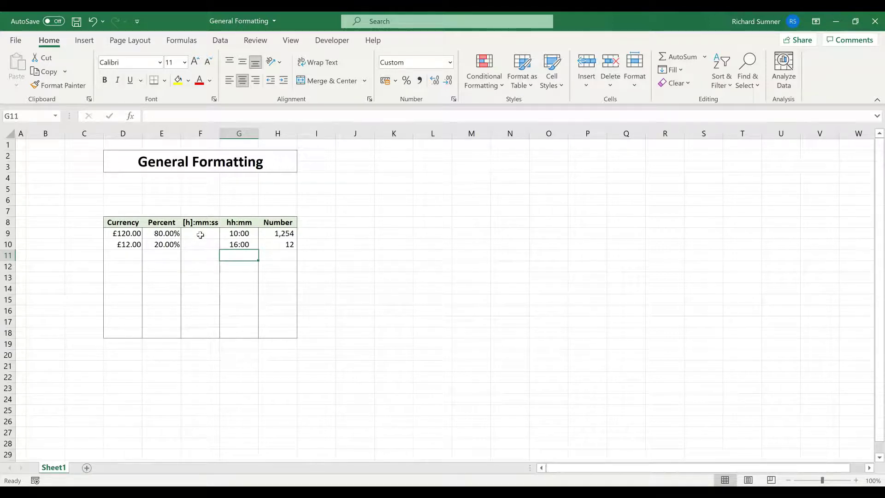
- Apply the custom number format [h]:mm:ss to cells F9:F18 in the [h]:mm:ss column
{"action": "left_click_drag", "start_coordinate": [201, 235], "coordinate": [203, 333]}
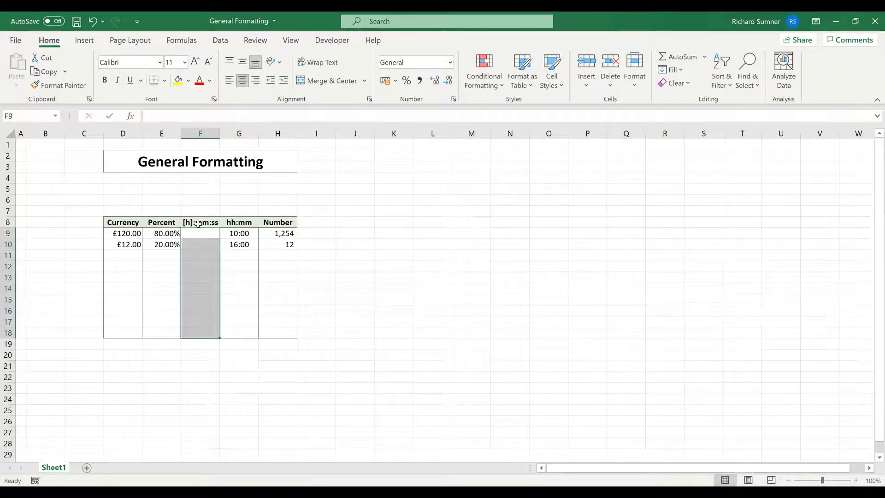
{"action": "right_click", "coordinate": [191, 255]}
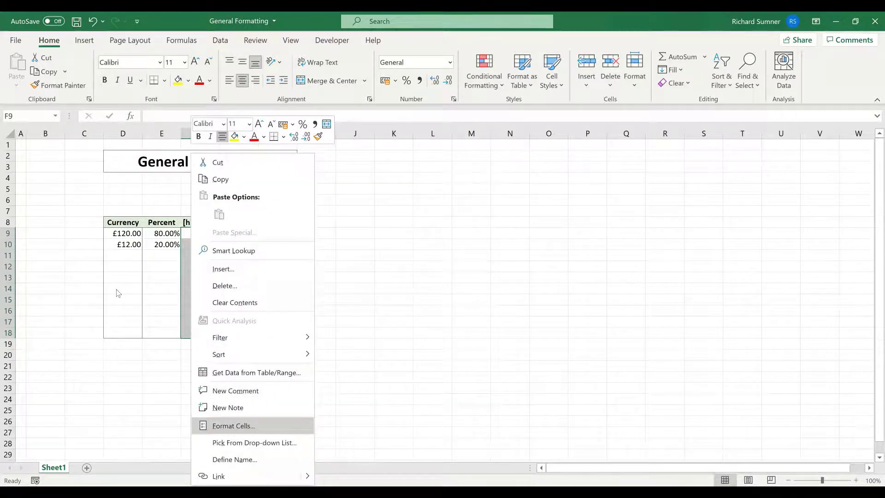
{"action": "left_click", "coordinate": [117, 323]}
{"action": "left_click_drag", "start_coordinate": [376, 301], "coordinate": [376, 342]}
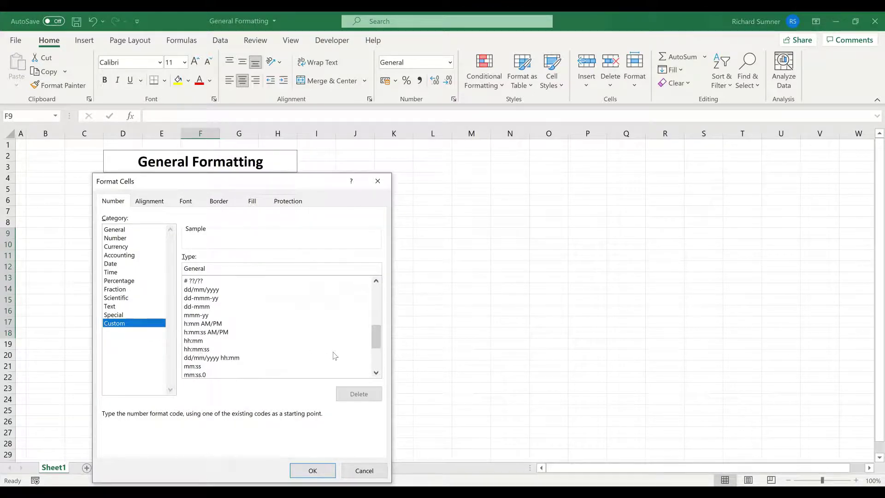
{"action": "left_click_drag", "start_coordinate": [378, 341], "coordinate": [378, 353]}
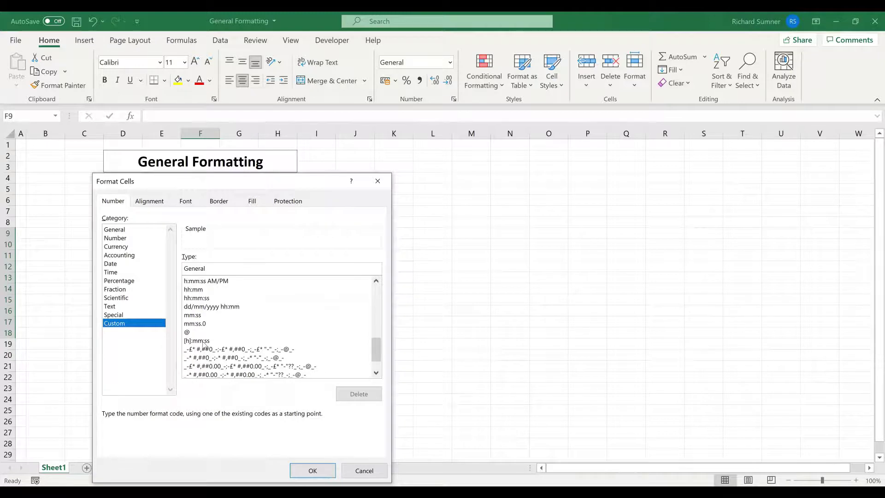
{"action": "left_click", "coordinate": [203, 343]}
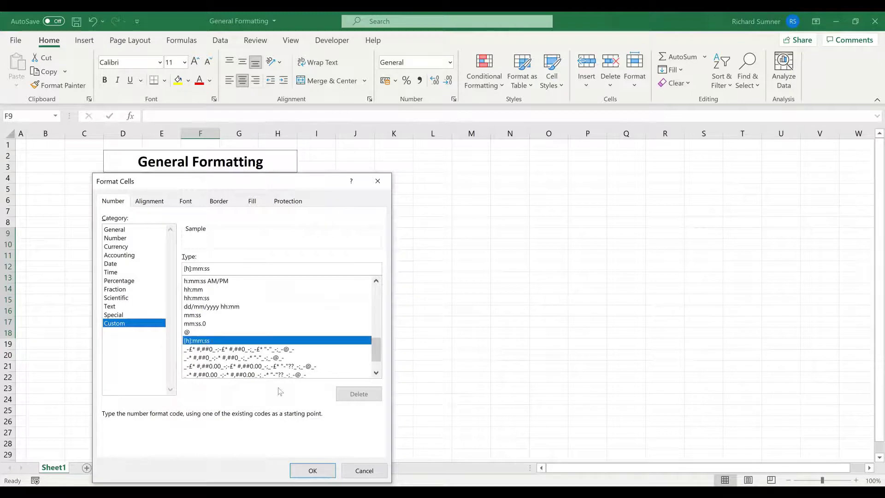
{"action": "left_click", "coordinate": [313, 470]}
- Enter the durations 1:02:35 in F9 and 0:12:39 in F10 of the [h]:mm:ss column
{"action": "left_click", "coordinate": [200, 234]}
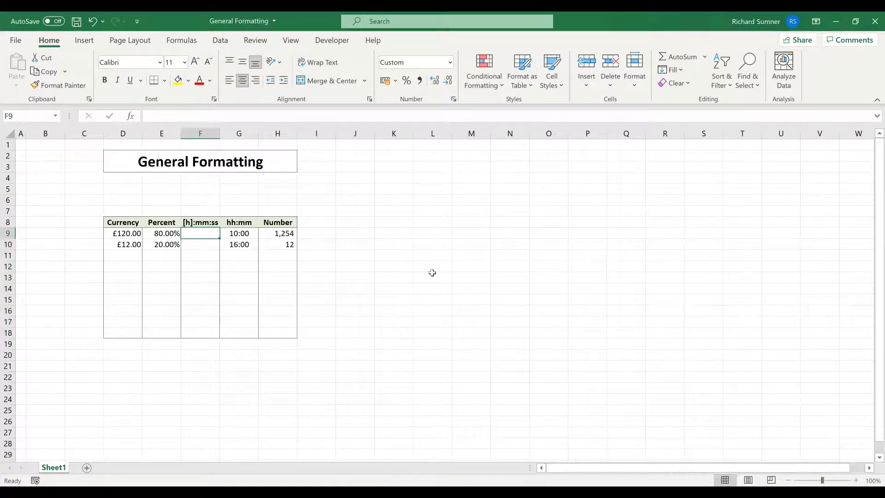
{"action": "type", "text": "1:0"}
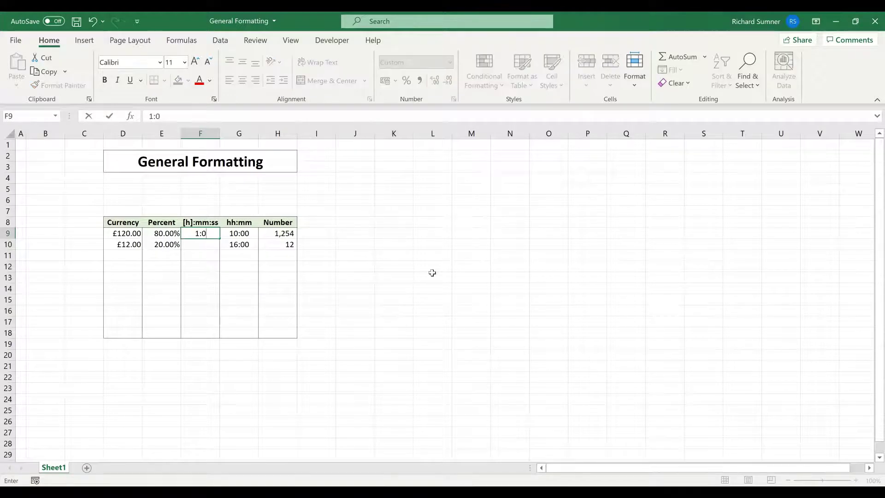
{"action": "type", "text": "2:35"}
{"action": "key", "text": "Return"}
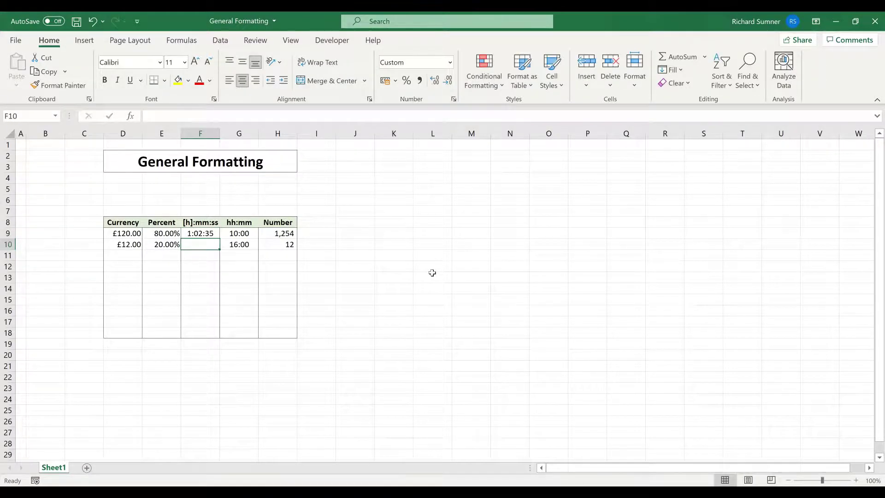
{"action": "type", "text": "0"}
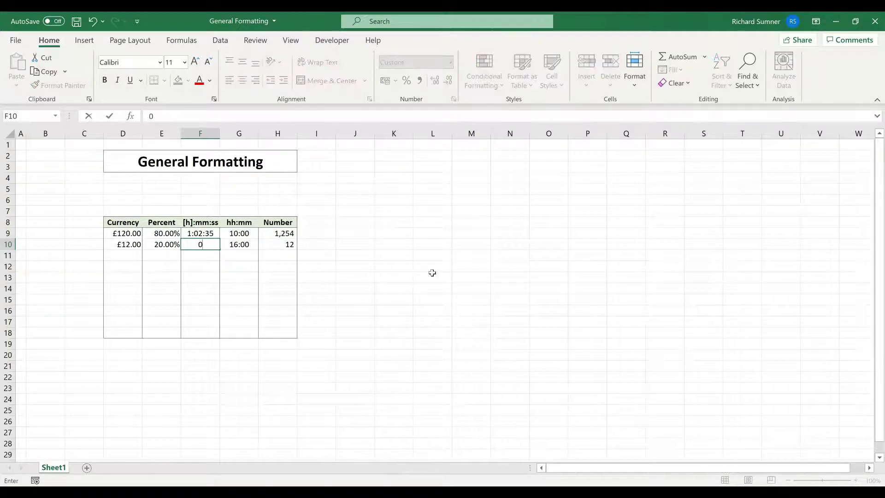
{"action": "type", "text": ":12:3"}
{"action": "type", "text": "9"}
{"action": "key", "text": "Return"}
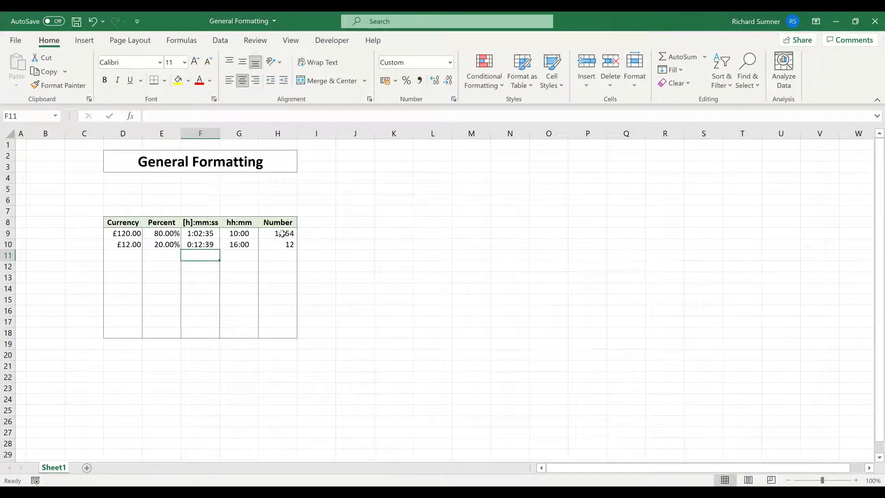
{"action": "left_click_drag", "start_coordinate": [165, 233], "coordinate": [169, 285]}
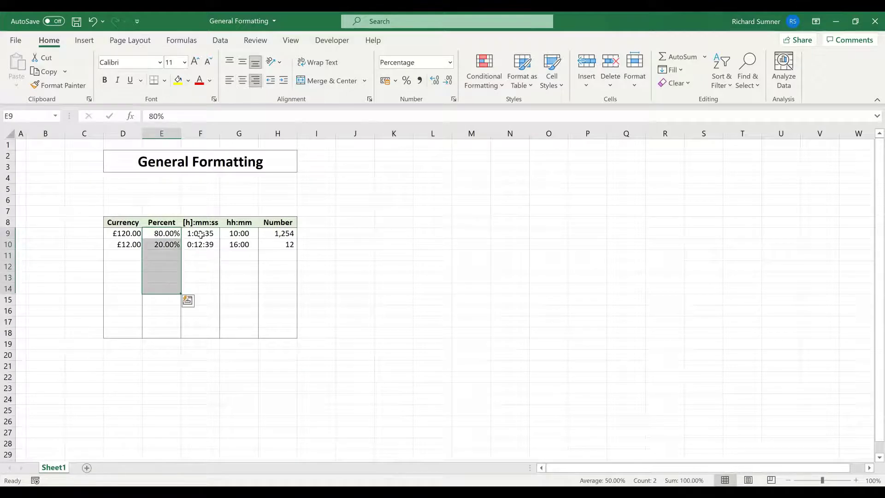
{"action": "left_click_drag", "start_coordinate": [201, 236], "coordinate": [239, 279]}
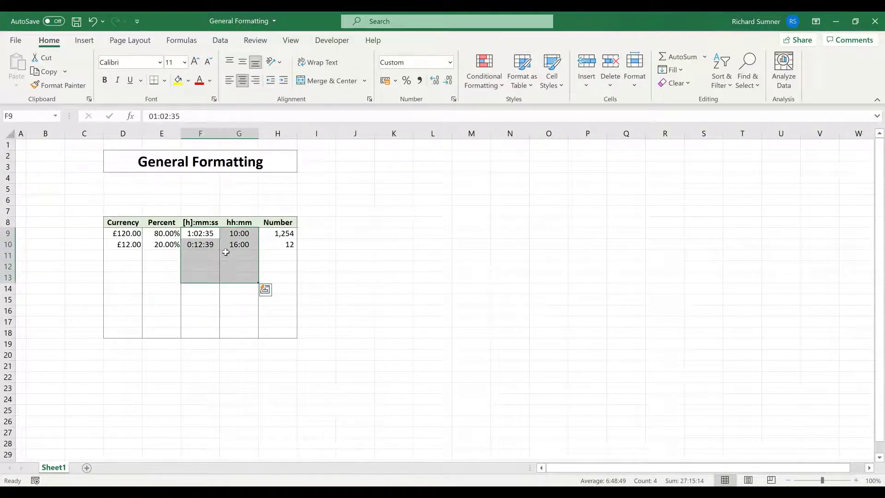
{"action": "left_click", "coordinate": [207, 234]}
{"action": "left_click", "coordinate": [233, 234]}
{"action": "left_click_drag", "start_coordinate": [204, 233], "coordinate": [200, 321]}
{"action": "left_click", "coordinate": [198, 237]}
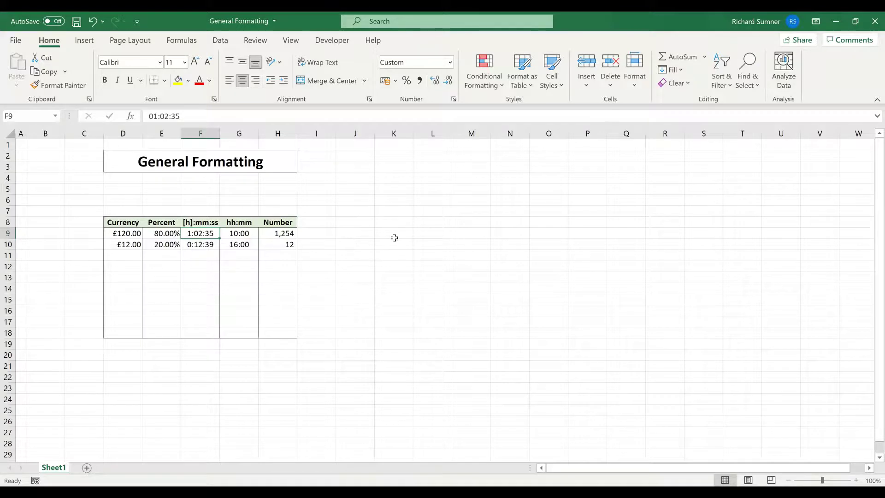
- Enter the number 20 in cell K9, outside the table
{"action": "left_click", "coordinate": [394, 233]}
{"action": "type", "text": "2"}
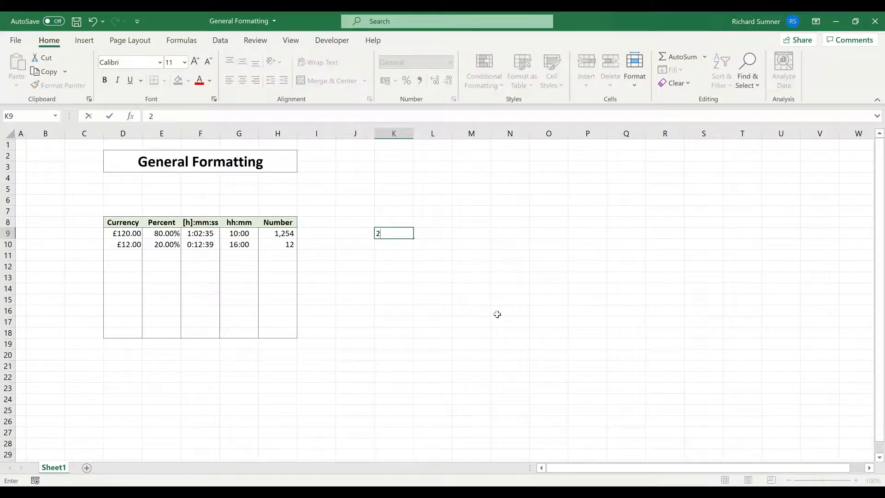
{"action": "type", "text": "0"}
{"action": "key", "text": "ctrl+Return"}
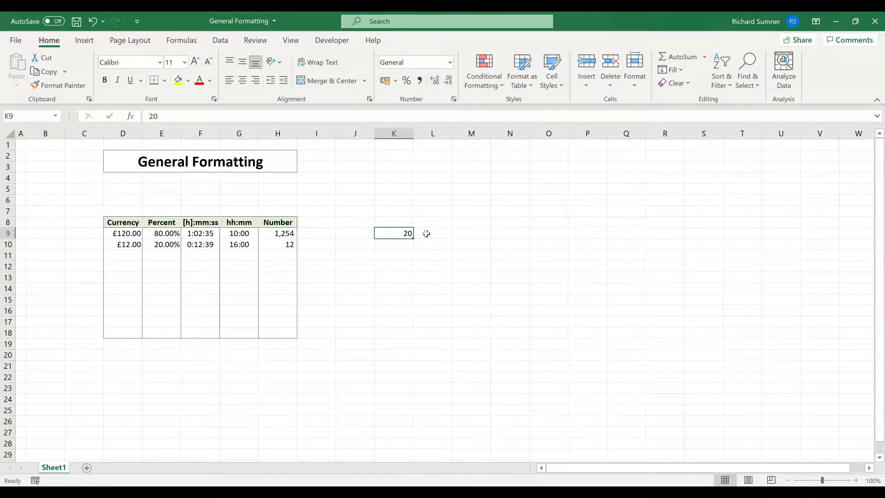
- Enter the formula =K9*F9 in M9 to multiply the number by the duration
{"action": "left_click", "coordinate": [467, 233]}
{"action": "type", "text": "="}
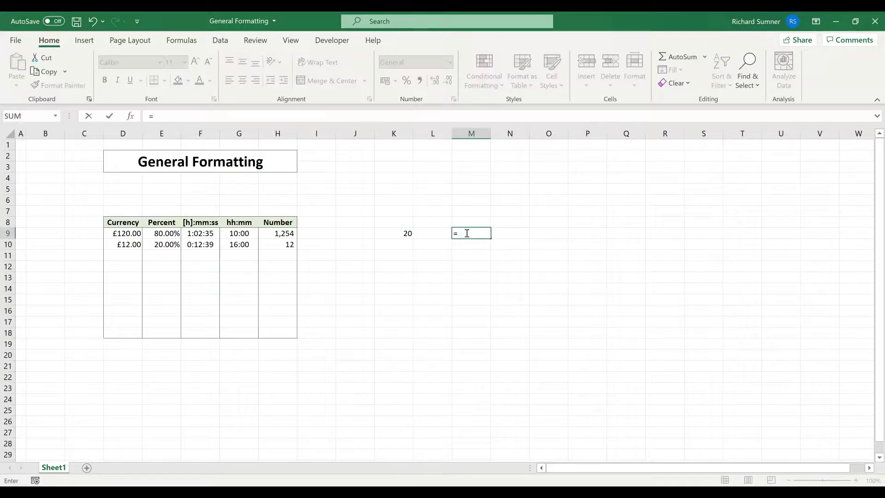
{"action": "left_click", "coordinate": [401, 232]}
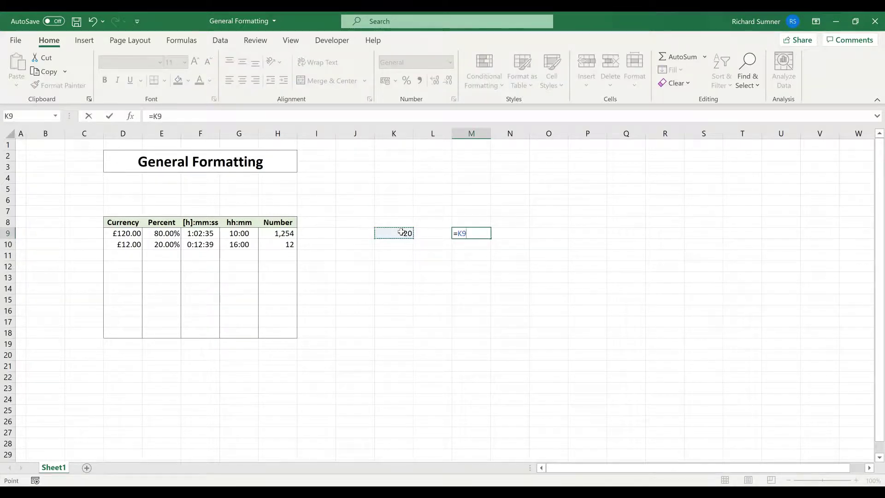
{"action": "type", "text": "*"}
{"action": "left_click", "coordinate": [194, 236]}
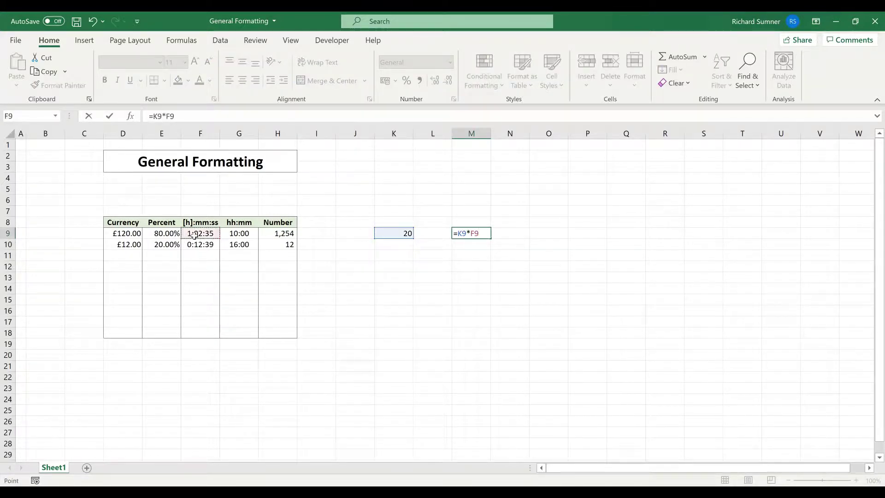
{"action": "key", "text": "Return"}
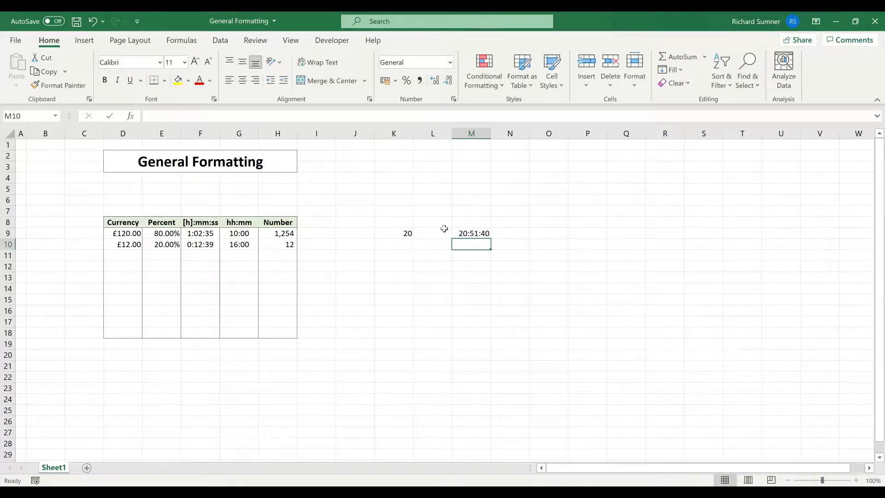
- Format M9 as Currency with the £ symbol, 2 decimal places and red negatives with a minus sign
{"action": "right_click", "coordinate": [475, 232]}
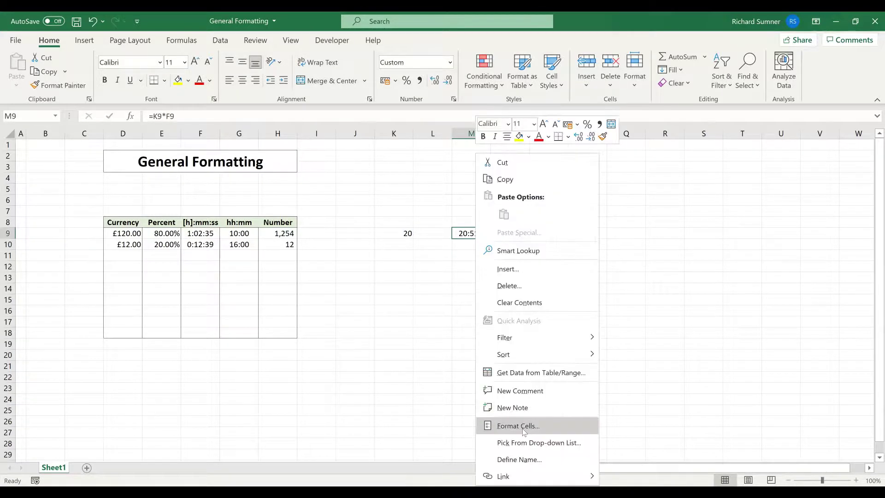
{"action": "left_click", "coordinate": [518, 426]}
{"action": "left_click", "coordinate": [425, 248]}
{"action": "left_click", "coordinate": [495, 323]}
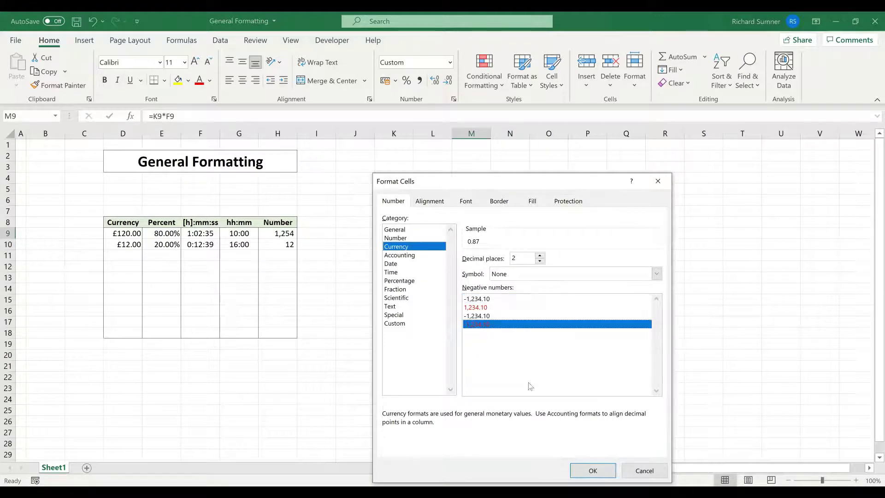
{"action": "left_click", "coordinate": [526, 277]}
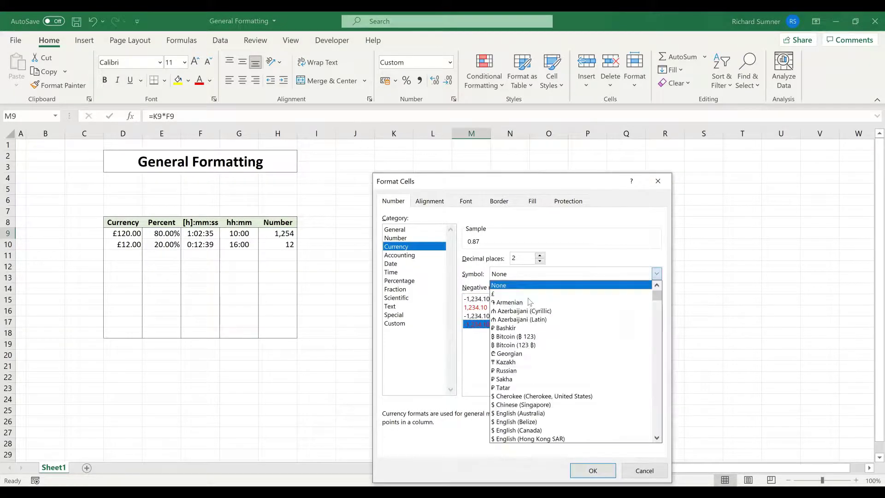
{"action": "left_click", "coordinate": [529, 294]}
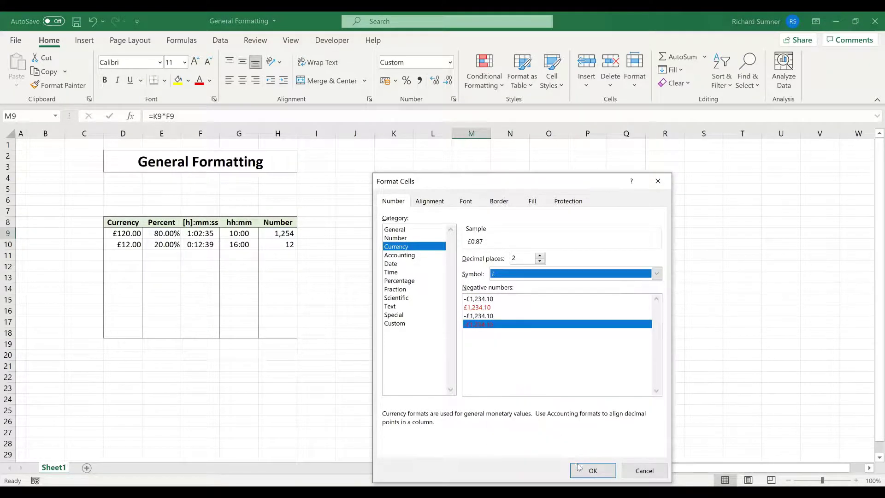
{"action": "left_click", "coordinate": [593, 471]}
{"action": "left_click", "coordinate": [476, 248]}
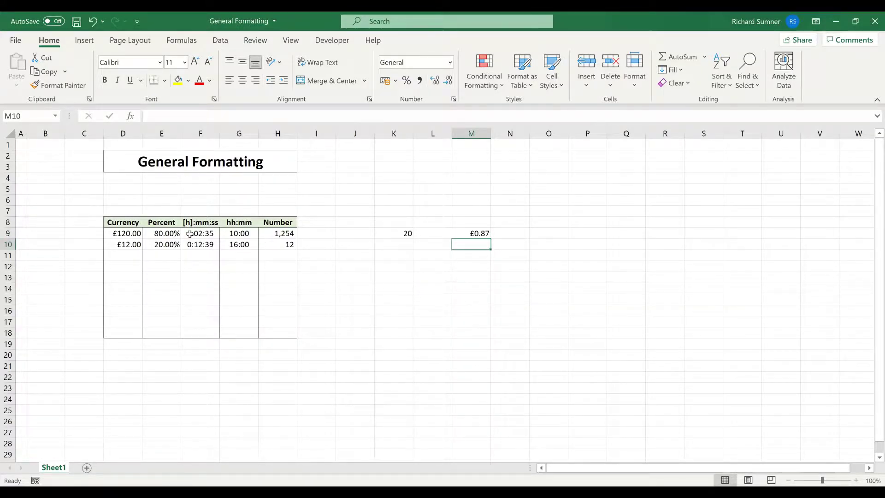
- Enter the formula =F9 in J9 to reference the first duration
{"action": "left_click", "coordinate": [356, 233]}
{"action": "type", "text": "="}
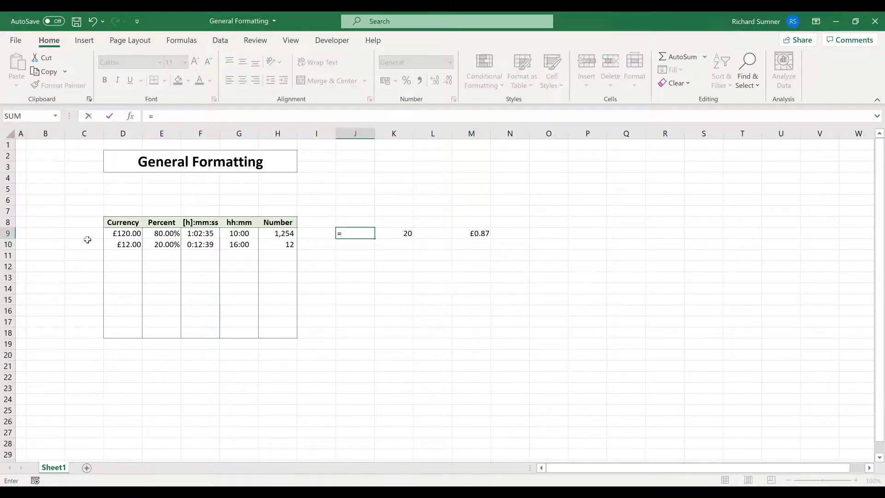
{"action": "left_click", "coordinate": [193, 236]}
{"action": "key", "text": "Return"}
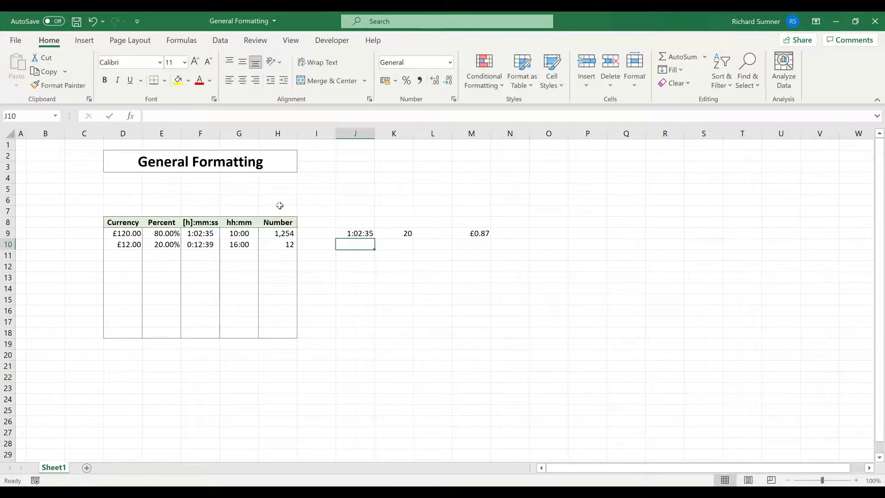
- Apply the General number format to J9 to expose the duration's underlying decimal value
{"action": "right_click", "coordinate": [363, 234]}
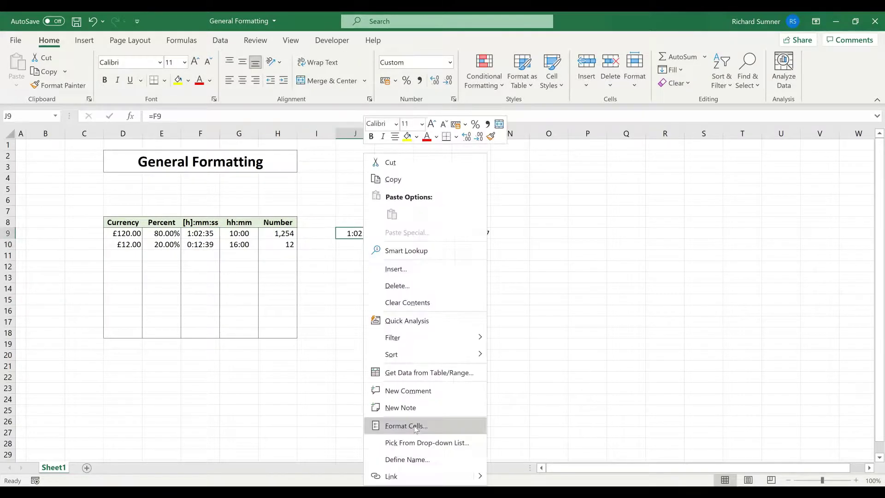
{"action": "left_click", "coordinate": [416, 426]}
{"action": "left_click", "coordinate": [482, 469]}
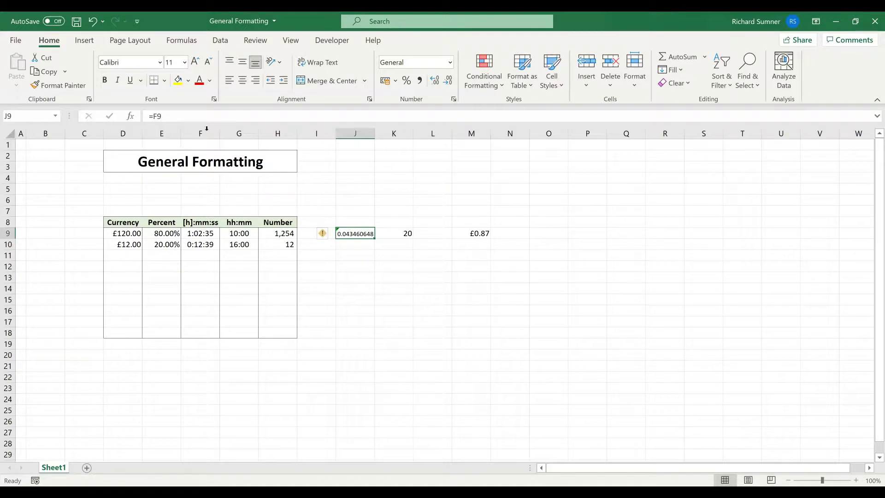
- Change the formula in J9 to =F9*24 and set the cell's number format to General
{"action": "double_click", "coordinate": [340, 233]}
{"action": "type", "text": "*"}
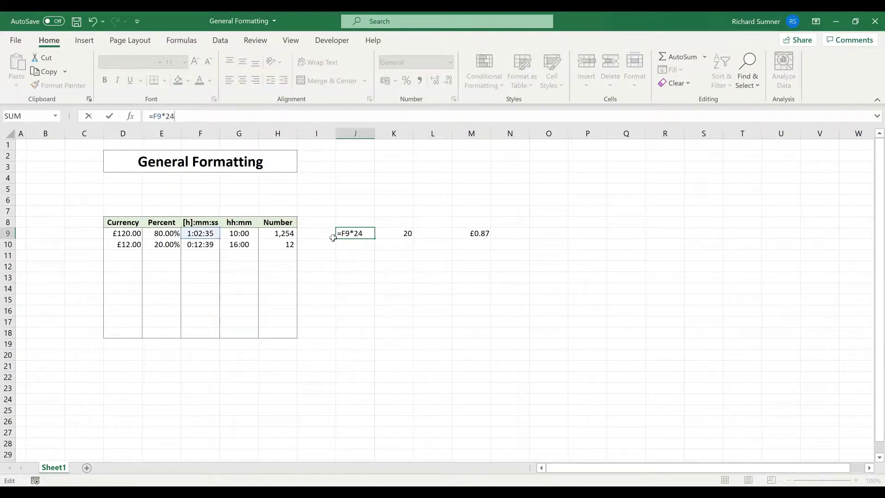
{"action": "key", "text": "Return"}
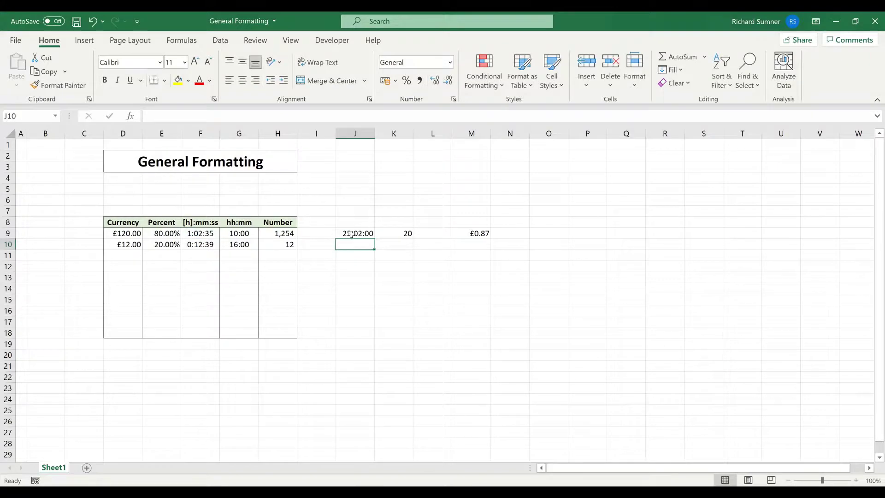
{"action": "right_click", "coordinate": [352, 235]}
{"action": "left_click", "coordinate": [410, 423]}
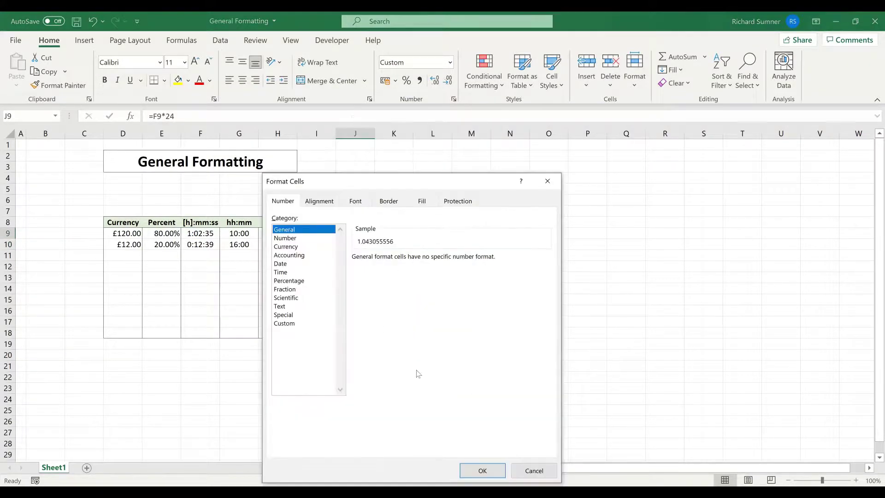
{"action": "left_click", "coordinate": [483, 470]}
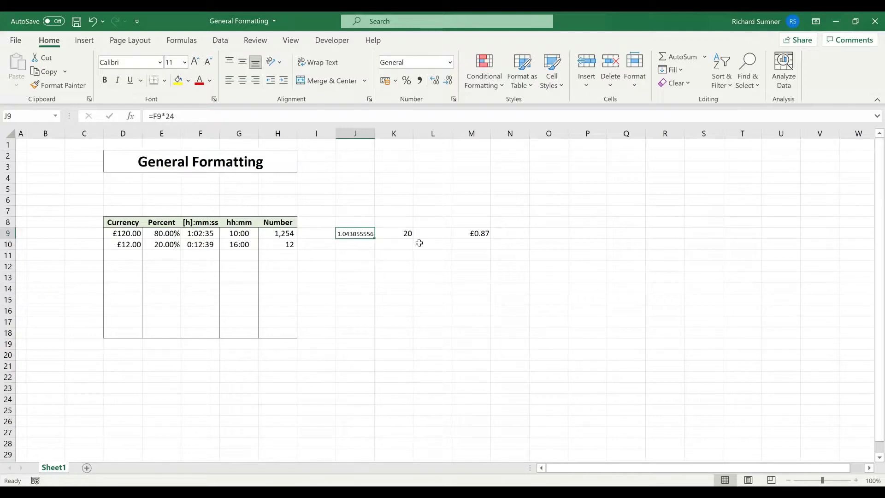
- Extend the formula in M9 to =K9*F9*24 so the duration is multiplied as hours
{"action": "left_click", "coordinate": [471, 234]}
{"action": "left_click", "coordinate": [215, 117]}
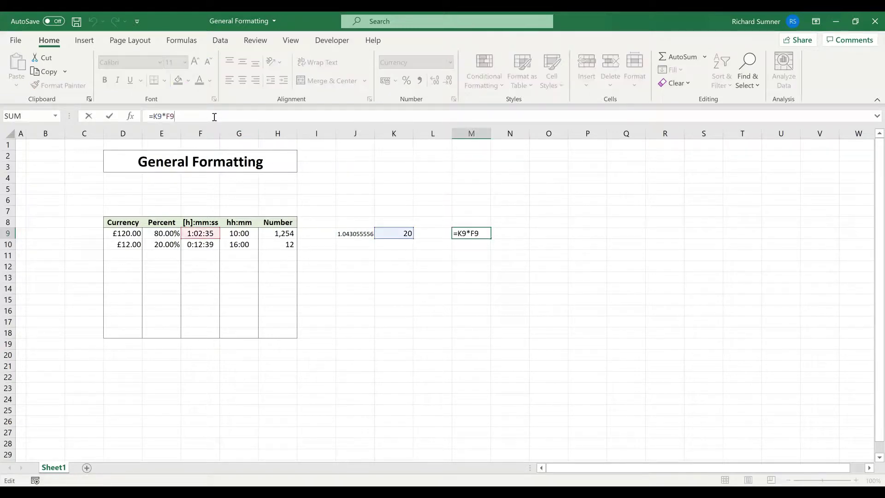
{"action": "type", "text": "*24"}
{"action": "key", "text": "Return"}
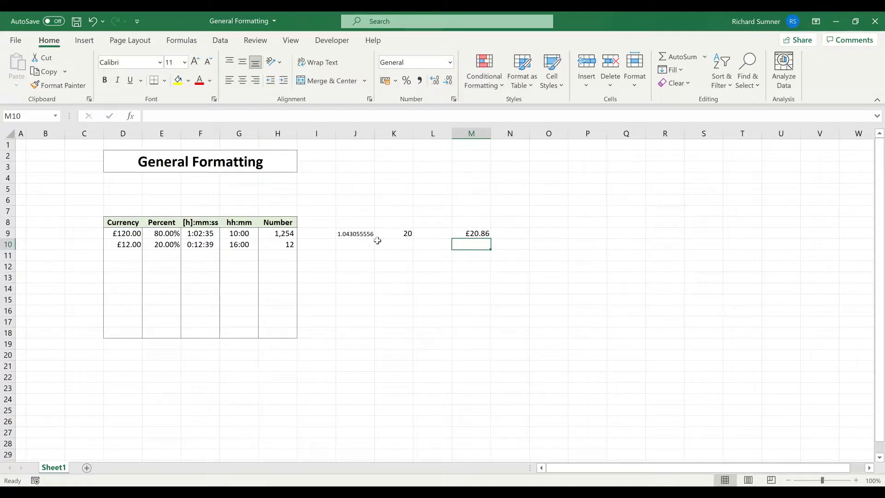
{"action": "left_click", "coordinate": [463, 235]}
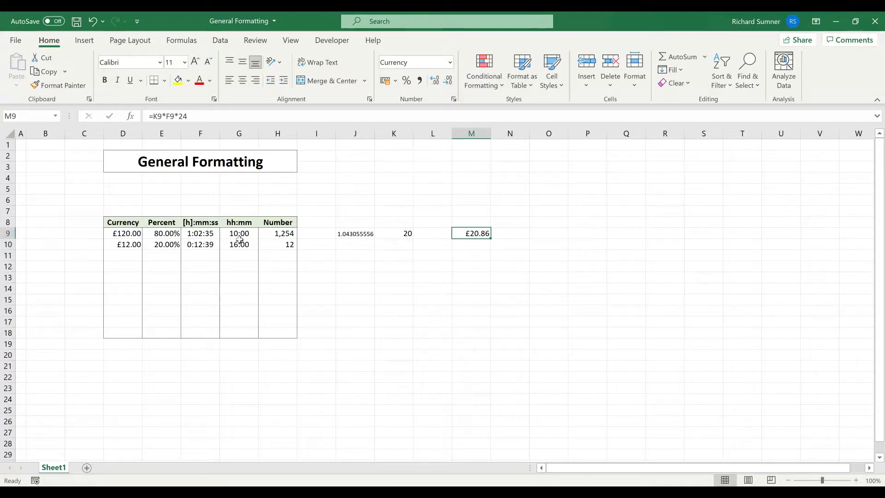
{"action": "left_click_drag", "start_coordinate": [200, 235], "coordinate": [232, 290]}
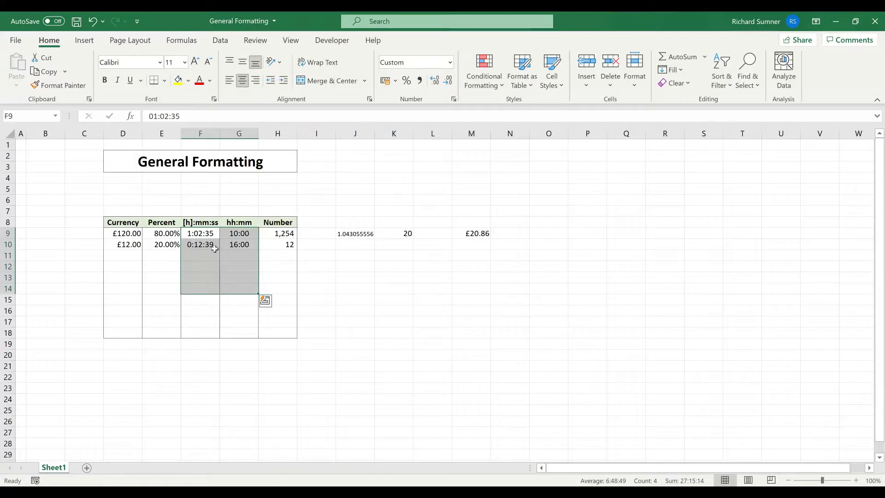
{"action": "left_click", "coordinate": [202, 234]}
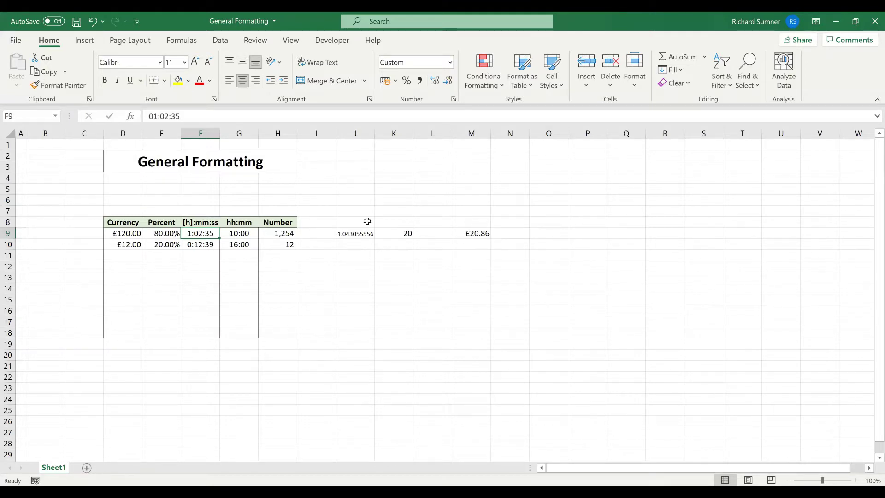
{"action": "left_click", "coordinate": [468, 235]}
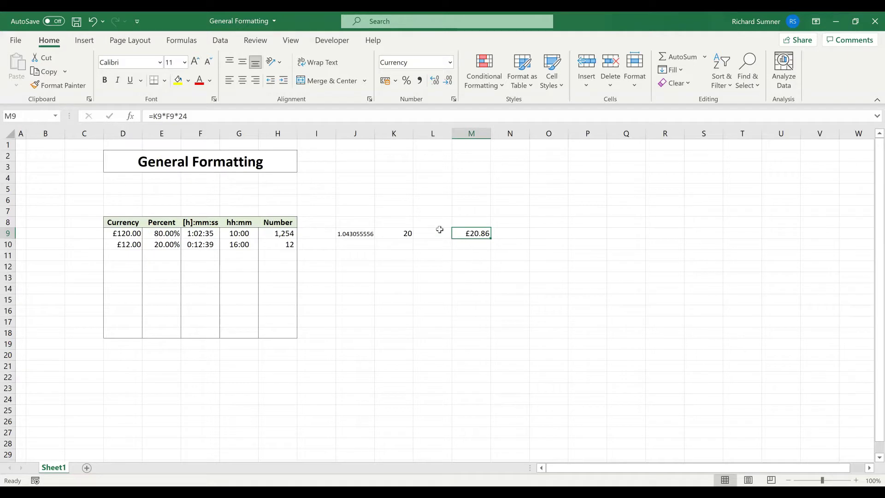
{"action": "left_click_drag", "start_coordinate": [358, 222], "coordinate": [479, 222]}
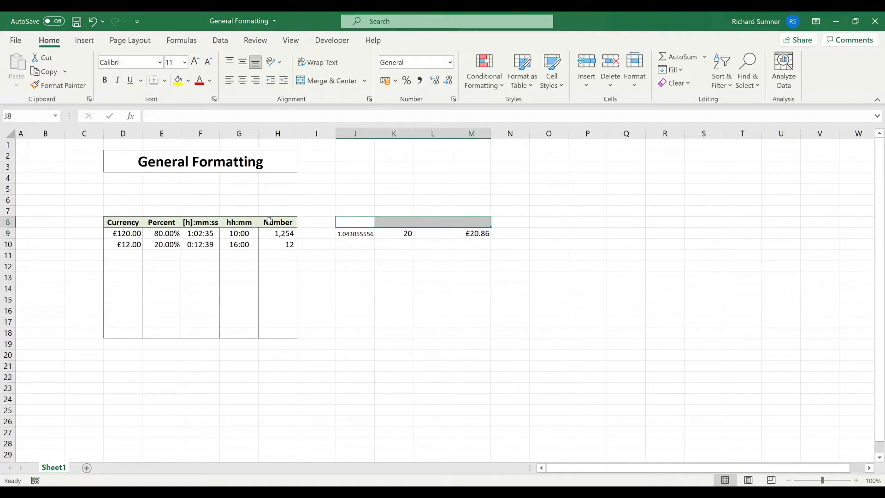
{"action": "left_click_drag", "start_coordinate": [202, 228], "coordinate": [200, 335]}
{"action": "left_click", "coordinate": [204, 234]}
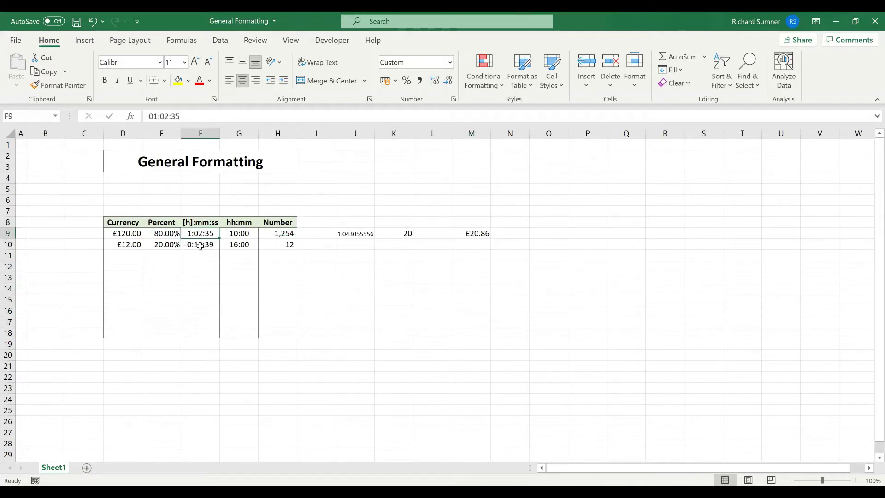
- Clear the test values and formulas in J9:M9 beside the table
{"action": "left_click_drag", "start_coordinate": [371, 223], "coordinate": [491, 241]}
{"action": "left_click", "coordinate": [436, 304]}
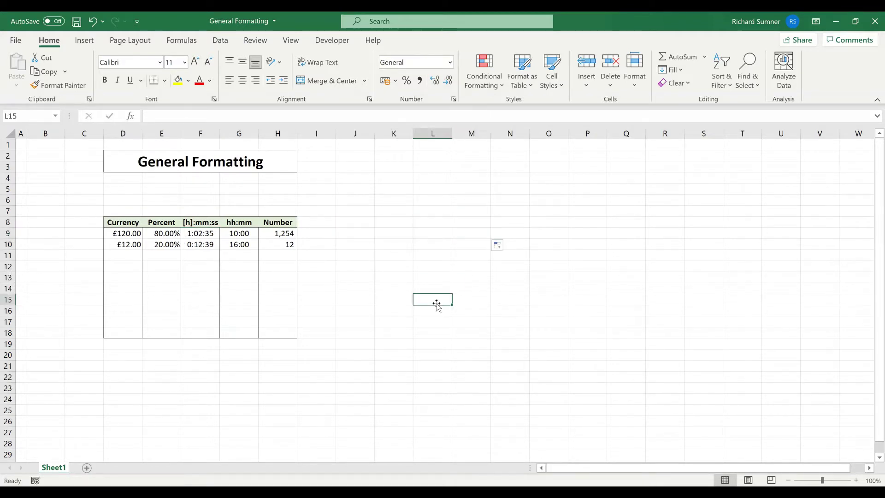